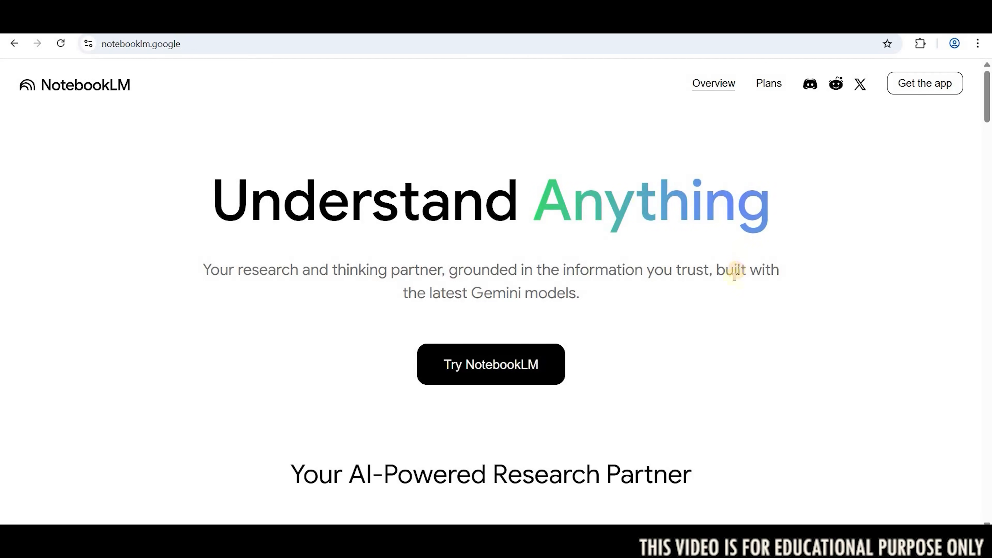
Launch NotebookLM, create a new notebook and bring up its options for uploading source files
left_click(501, 371)
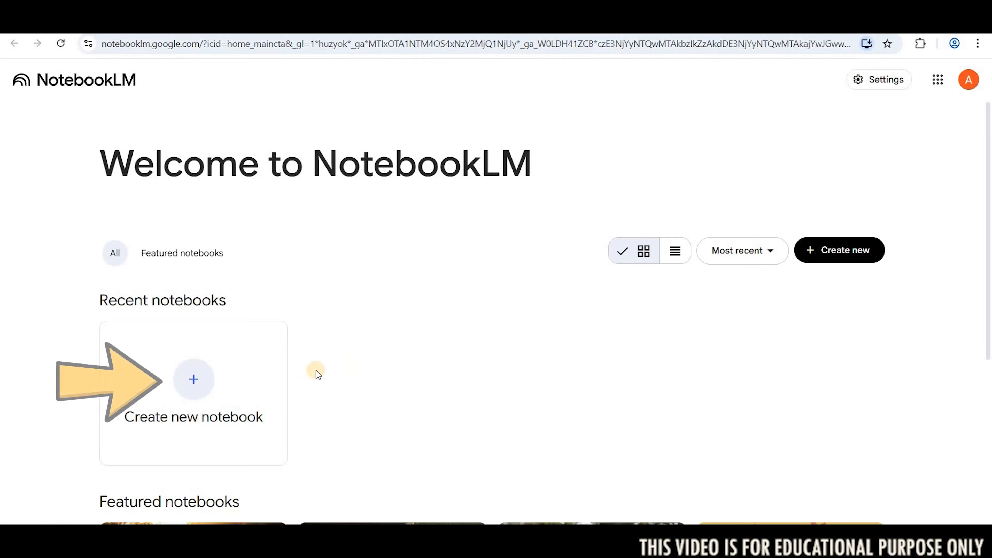
left_click(193, 387)
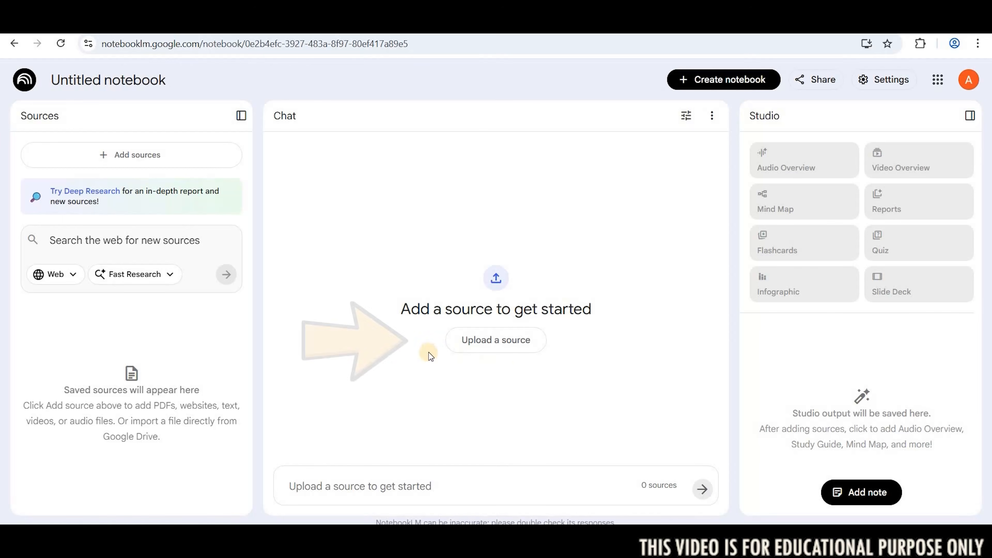
left_click(518, 347)
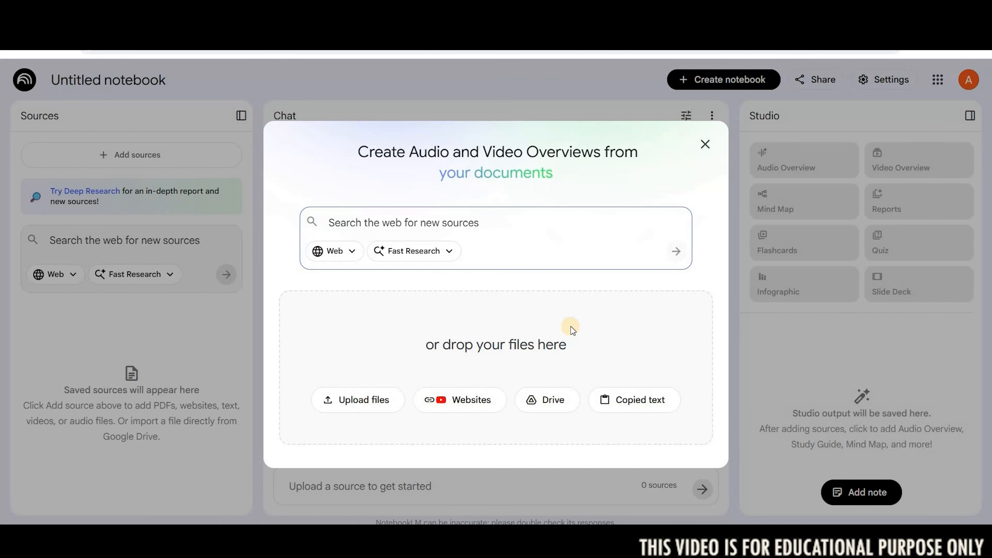
left_click(429, 221)
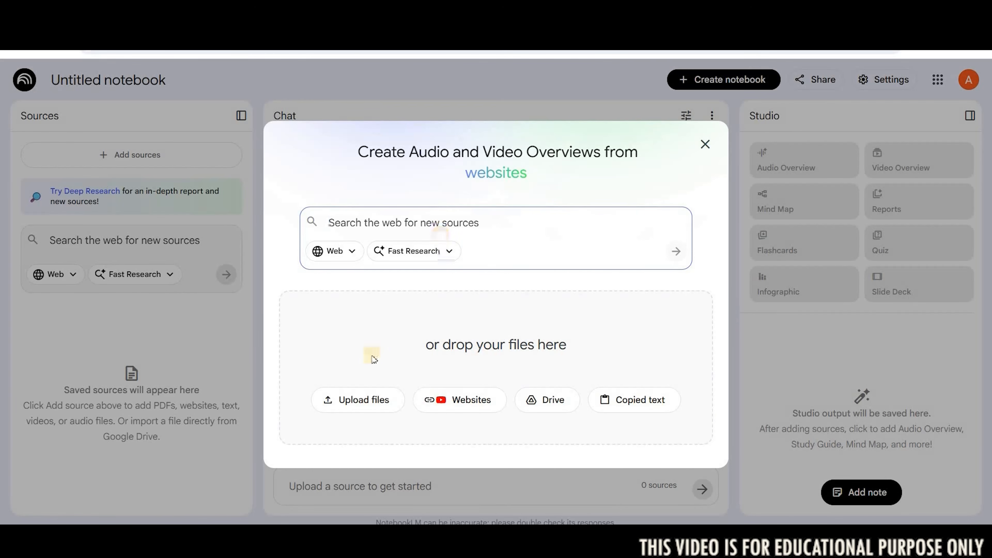
left_click(348, 402)
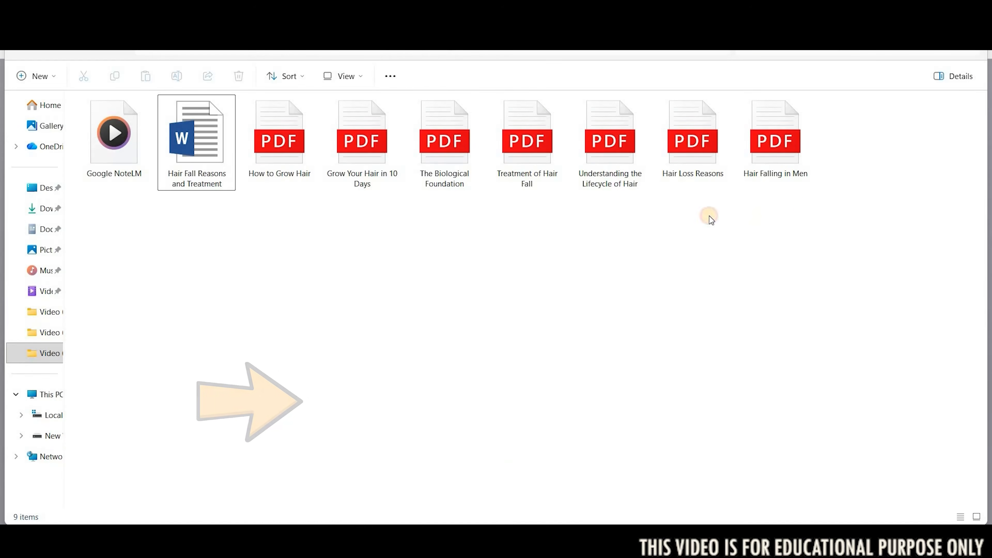
Review the source documents in the Video 637 (Google NoteLM) folder and read through the How to Grow Hair PDF
left_click_drag(810, 209, 200, 122)
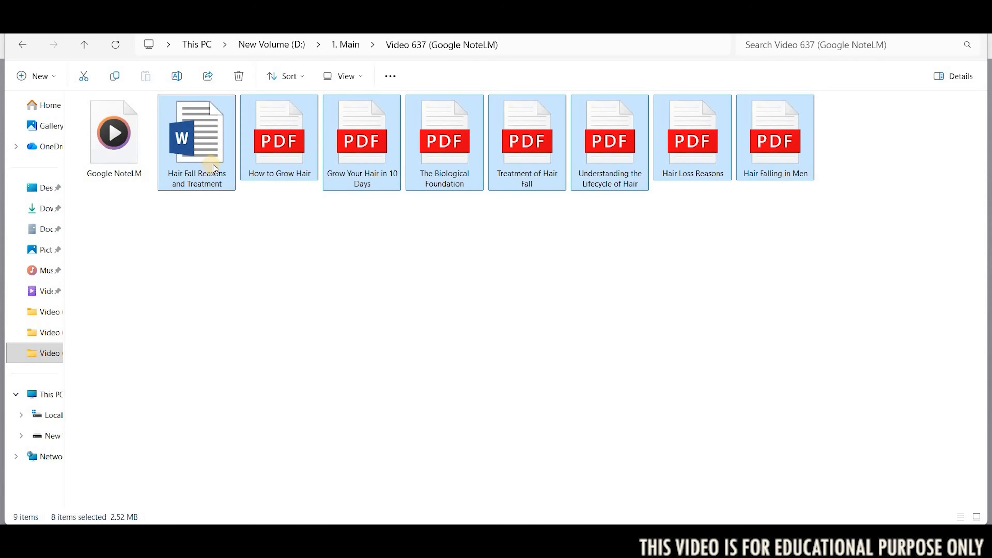
left_click_drag(802, 232, 273, 137)
left_click(457, 292)
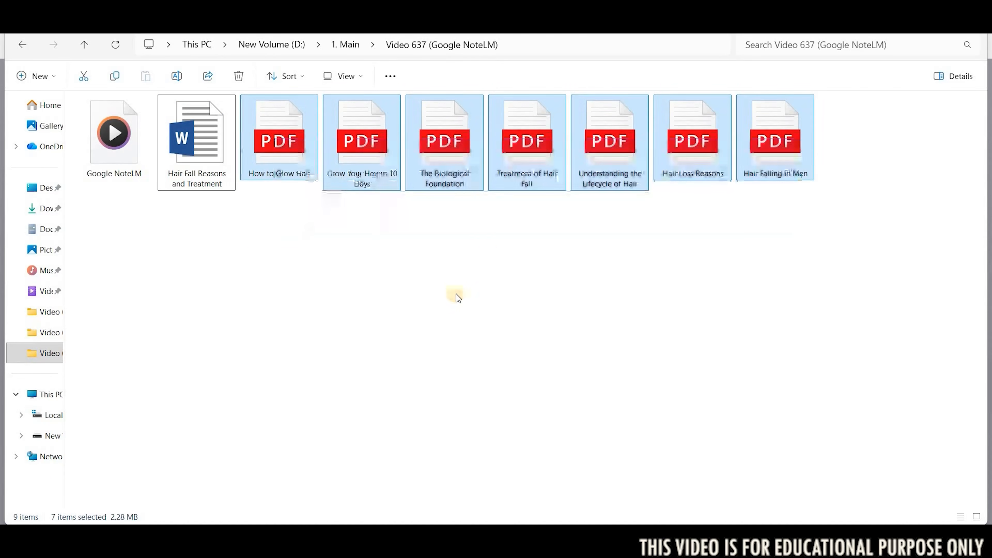
key("Right")
key("Return")
scroll(556, 295, "down", 10)
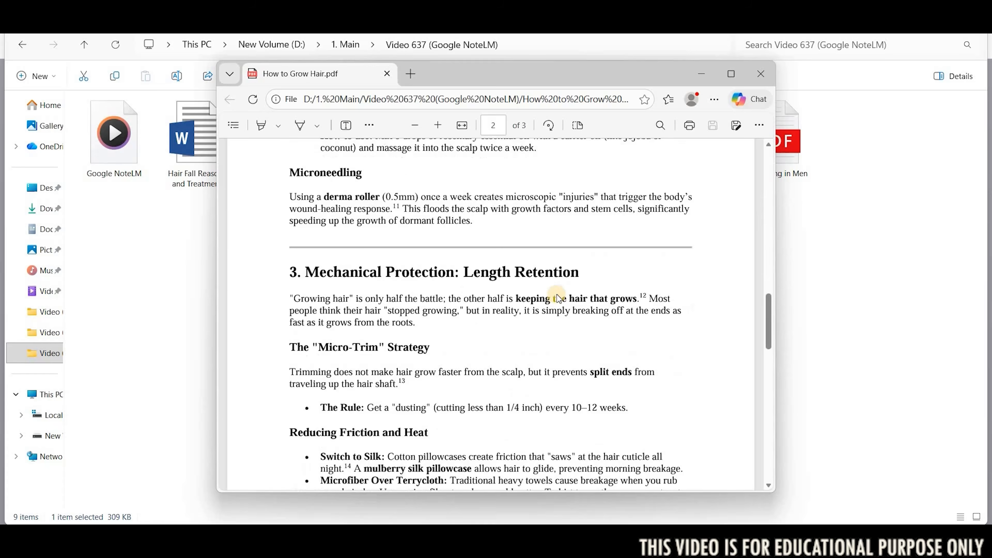
scroll(557, 294, "down", 10)
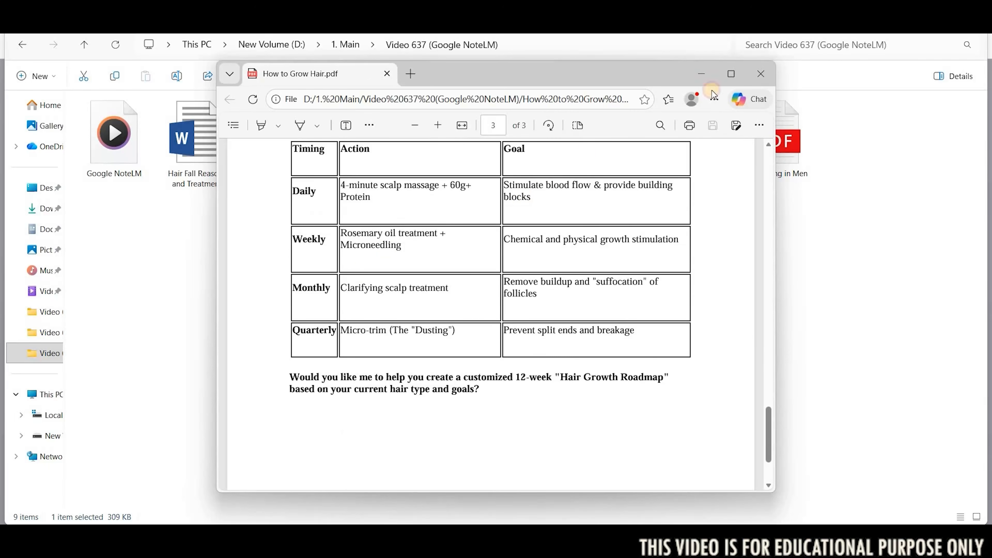
Look through the text and illustrations of the Understanding the Lifecycle of Hair PDF and close it
double_click(359, 163)
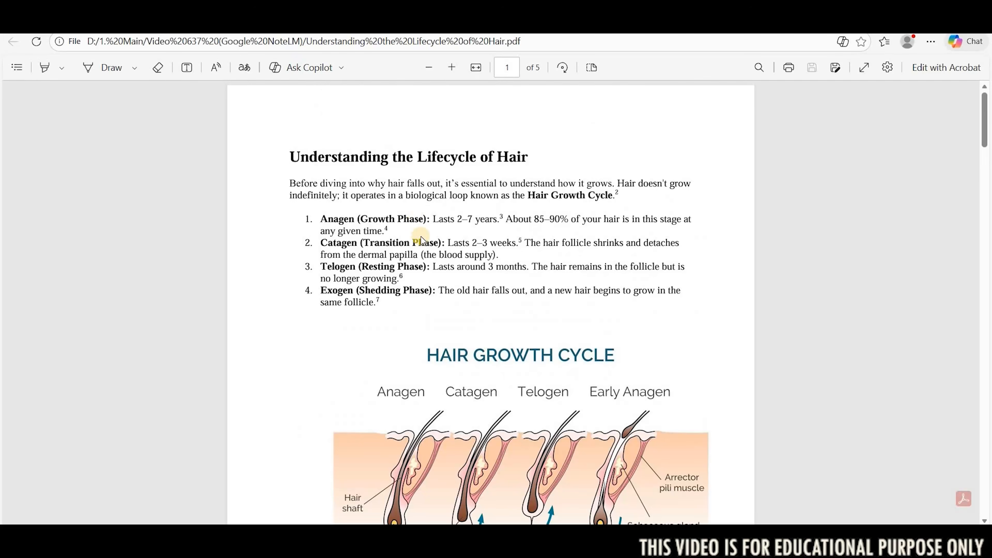
scroll(419, 296, "down", 3)
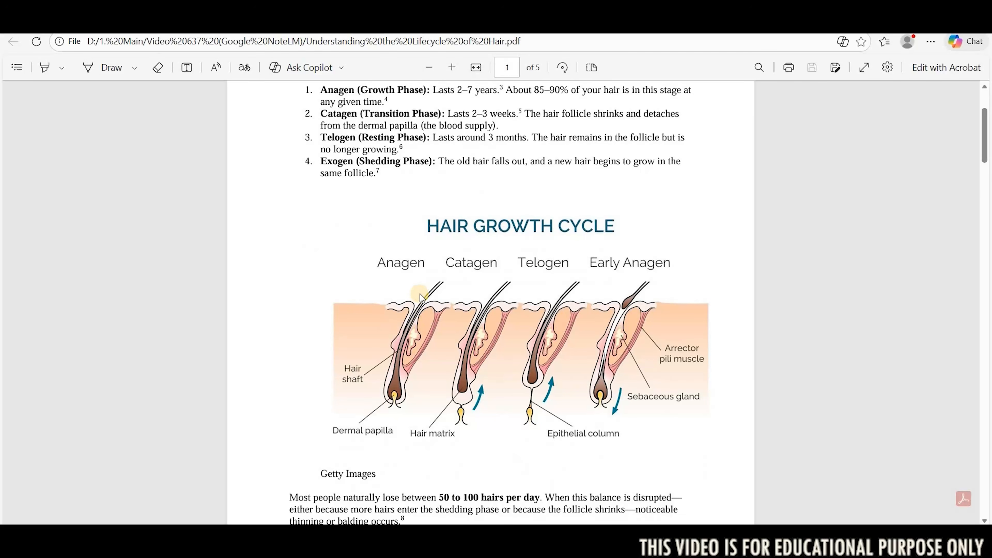
scroll(422, 295, "down", 20)
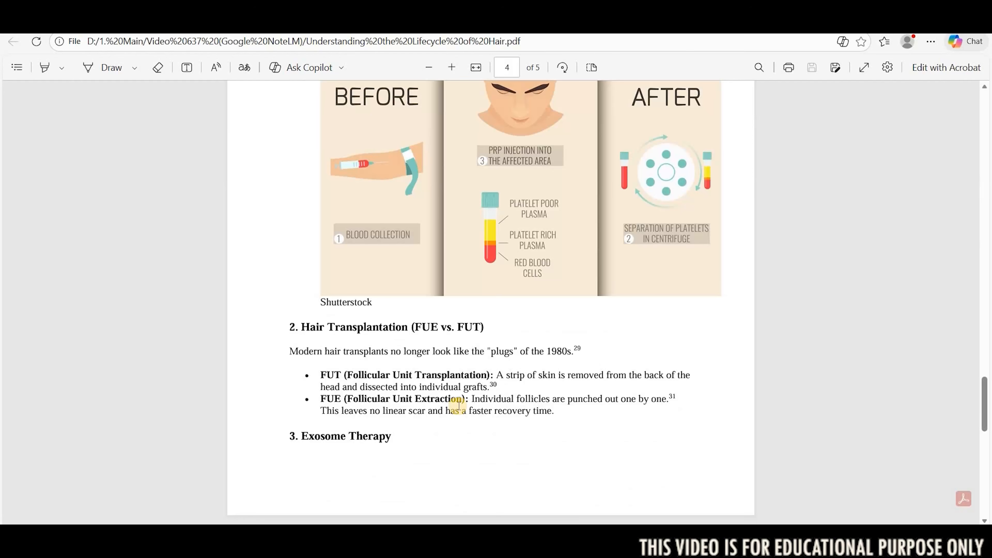
scroll(459, 406, "up", 10)
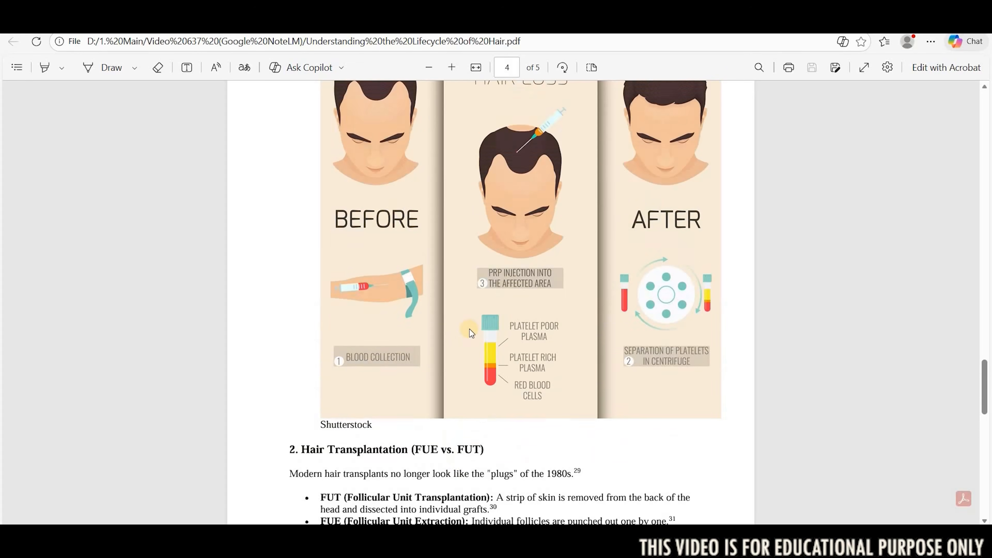
scroll(476, 245, "up", 8)
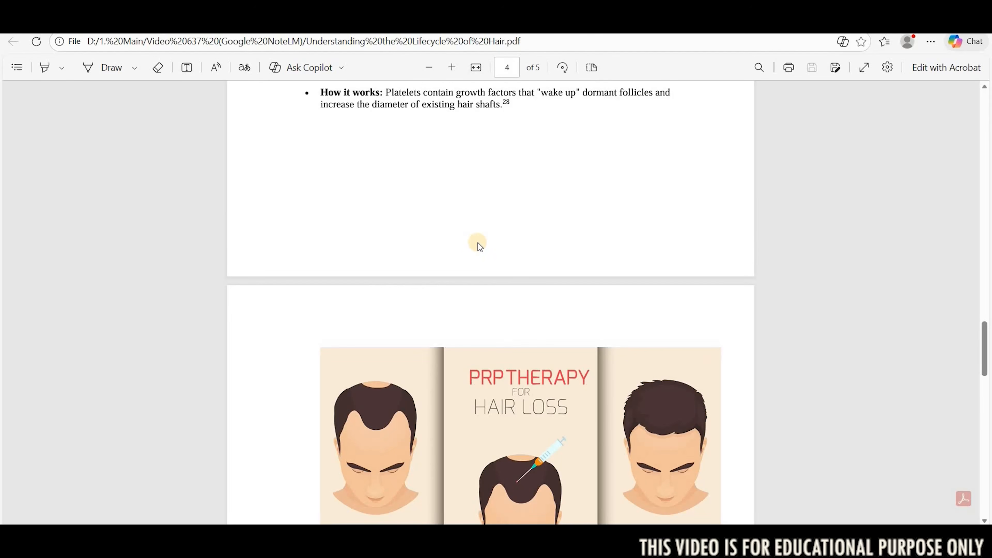
scroll(479, 243, "up", 15)
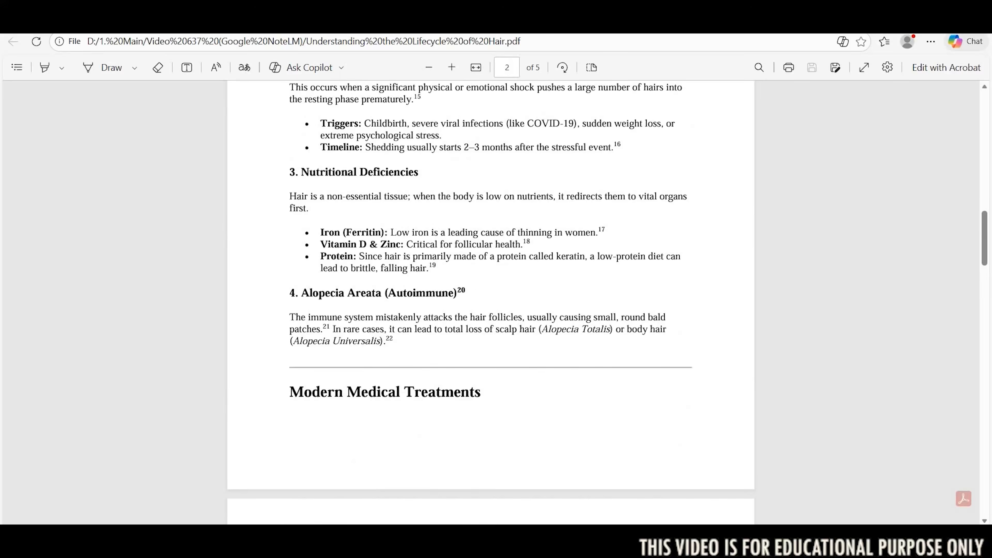
key("ctrl+w")
double_click(707, 158)
left_click(730, 73)
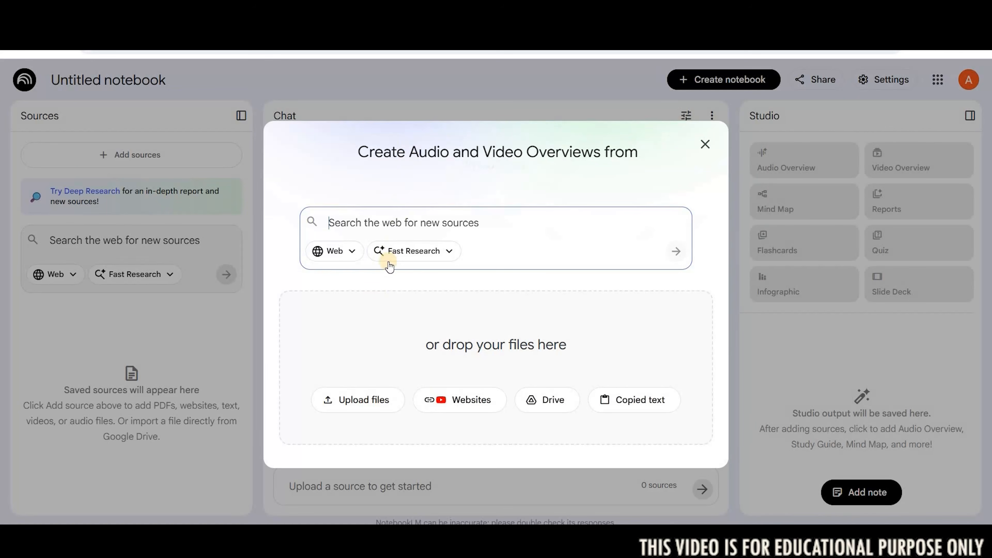
Upload the Hair Fall Reasons and Treatment Word document and all seven hair PDFs as notebook sources
left_click(372, 406)
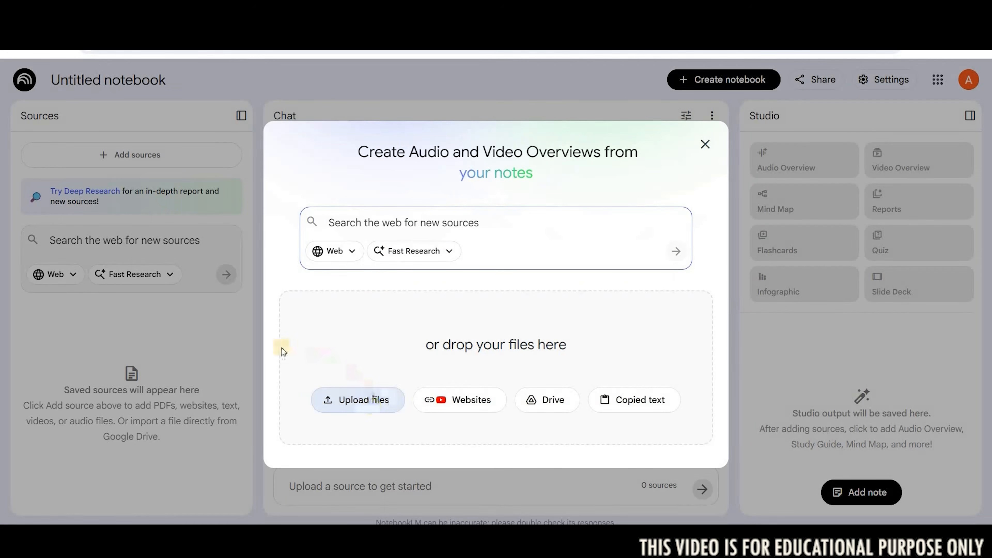
left_click(311, 234, "ctrl")
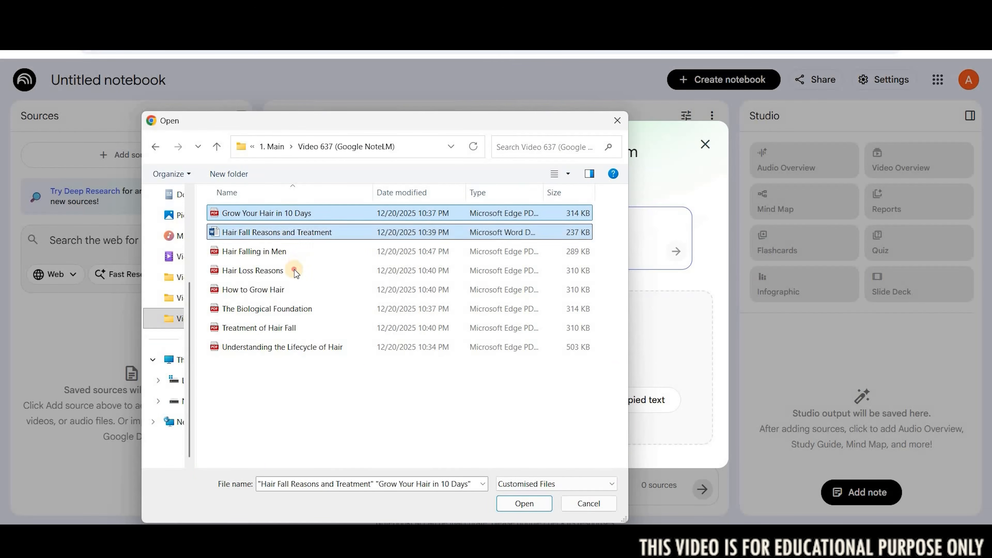
left_click(299, 250, "ctrl")
left_click(295, 270, "ctrl")
left_click(299, 290, "ctrl")
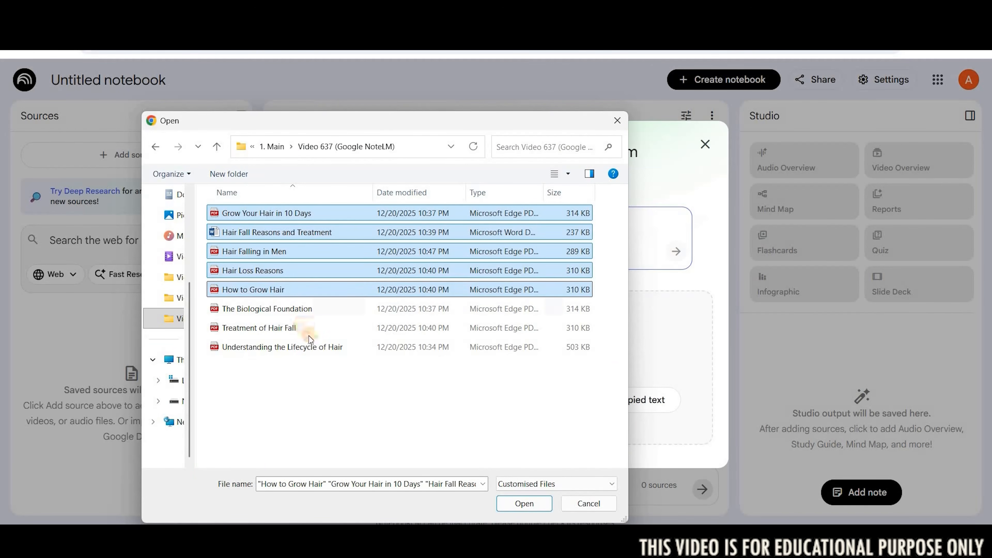
left_click(301, 309, "ctrl")
left_click(307, 328, "ctrl")
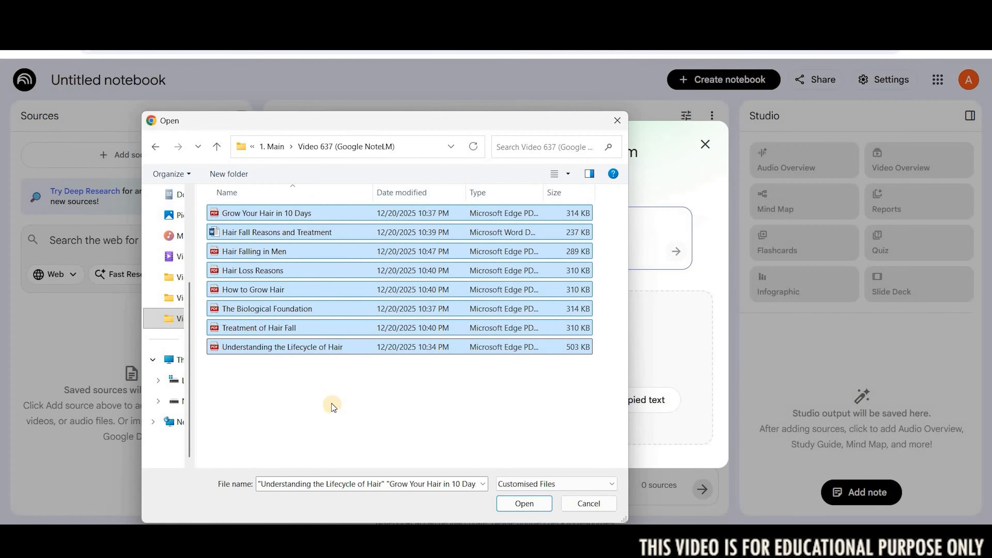
left_click(530, 511)
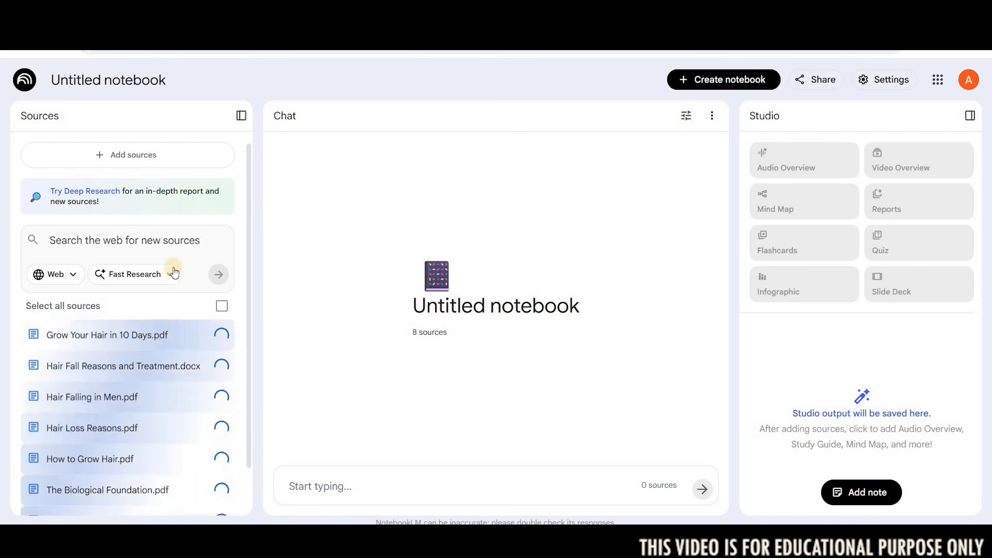
Create a second notebook from the recent notebooks area of the home page
scroll(155, 275, "down", 2)
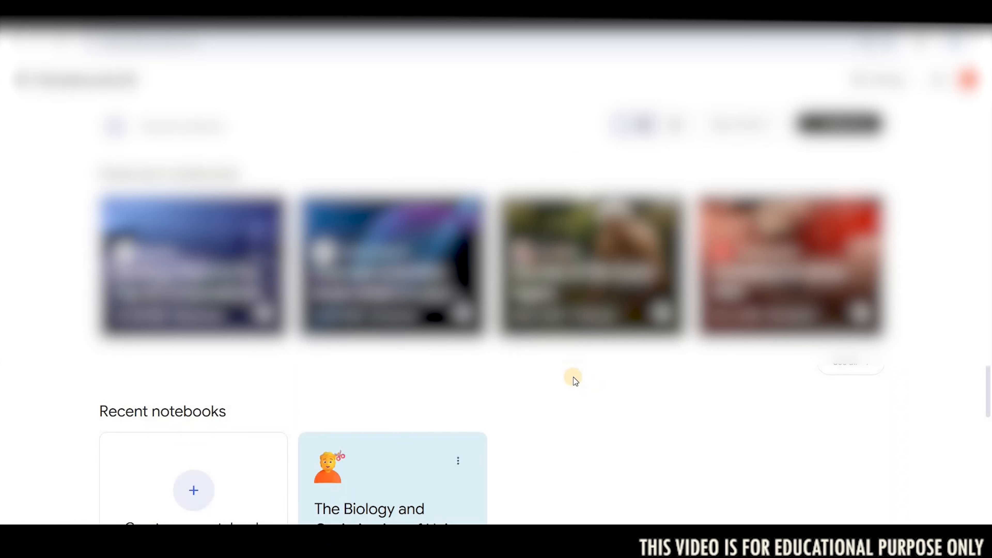
scroll(574, 377, "down", 3)
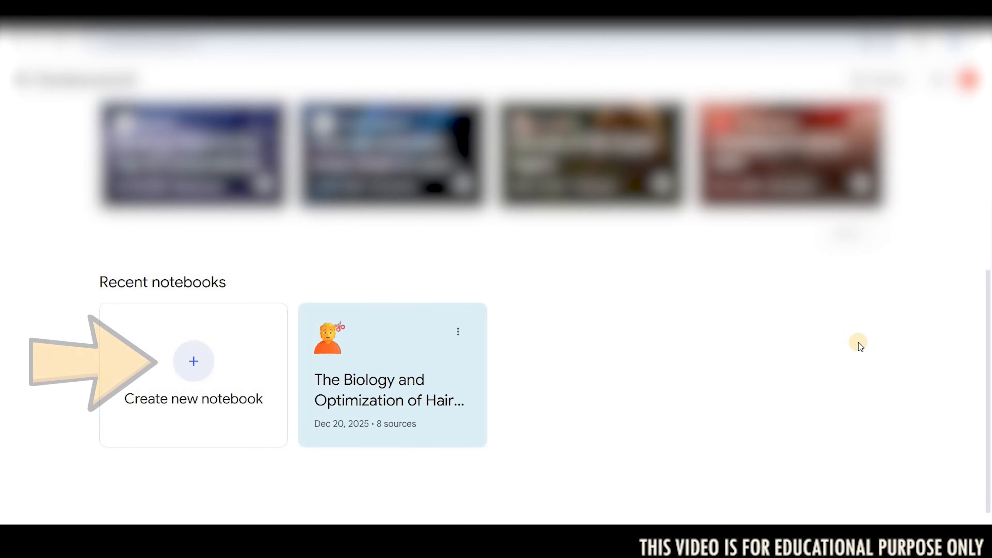
left_click(193, 361)
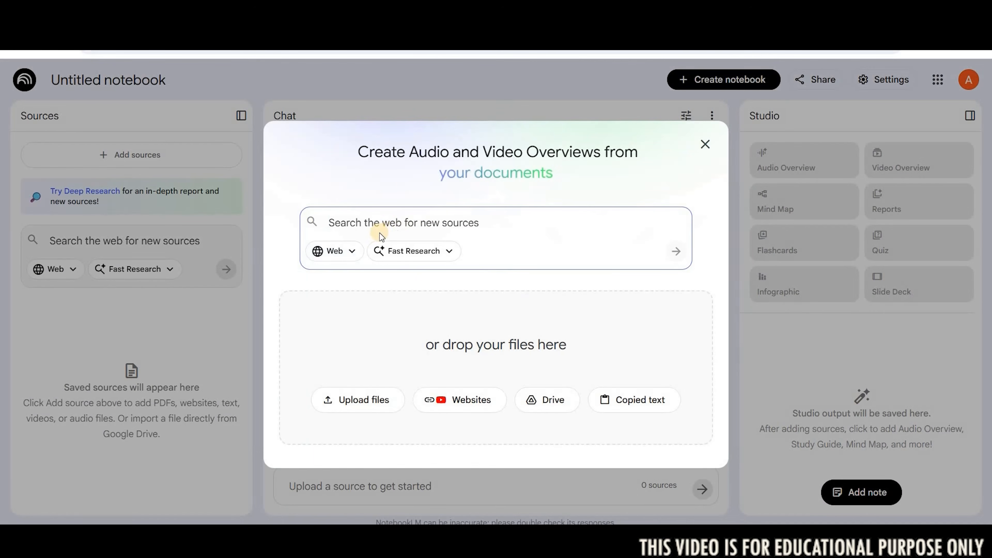
Search the web for sources with "Do write an article on hair falling" using Fast Research and import all the sources found
left_click(357, 223)
key("Return")
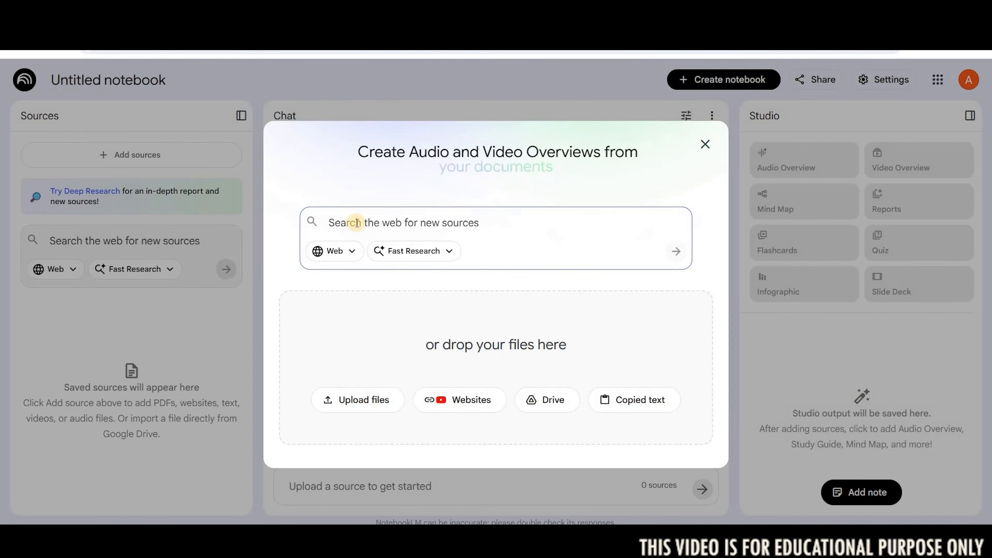
type("Do write an article on hair falling")
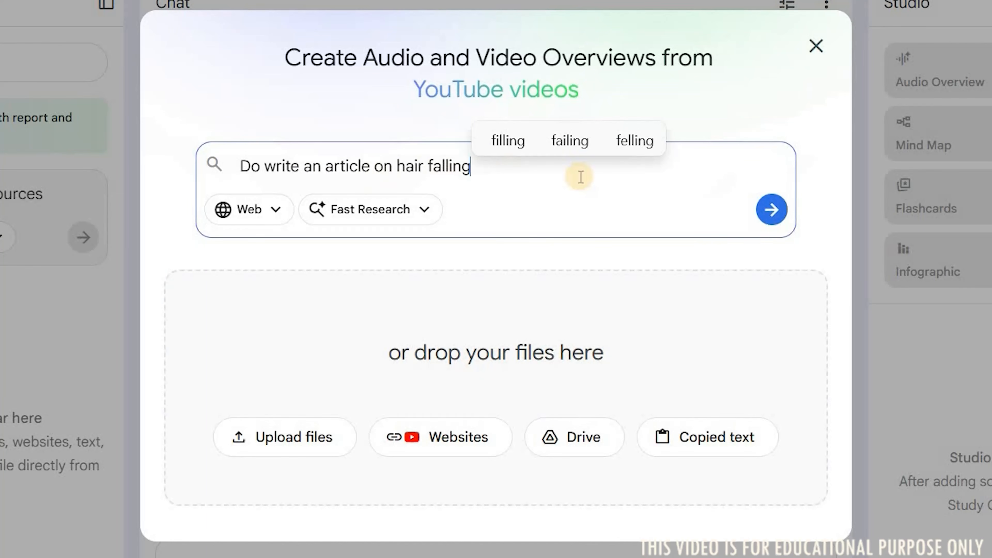
left_click(769, 218)
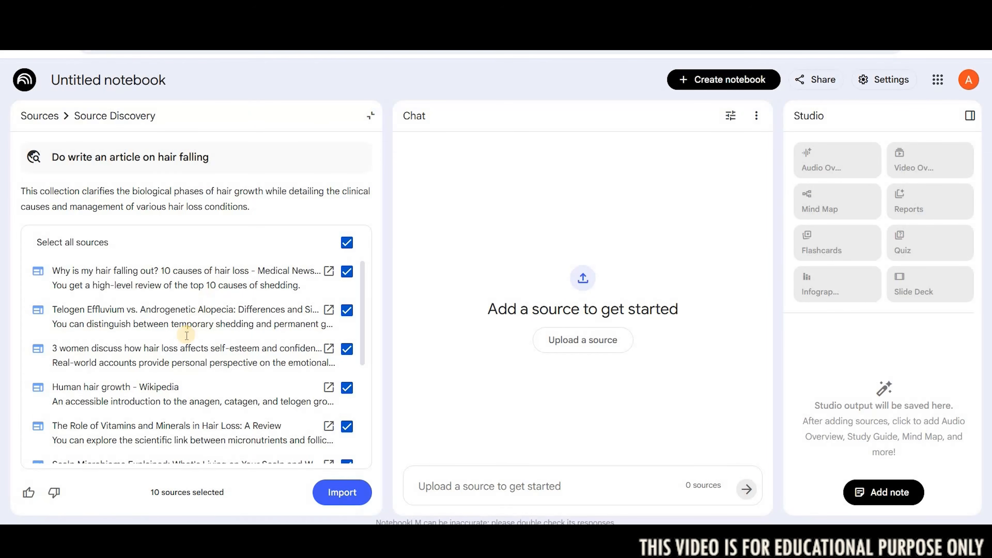
scroll(186, 337, "down", 3)
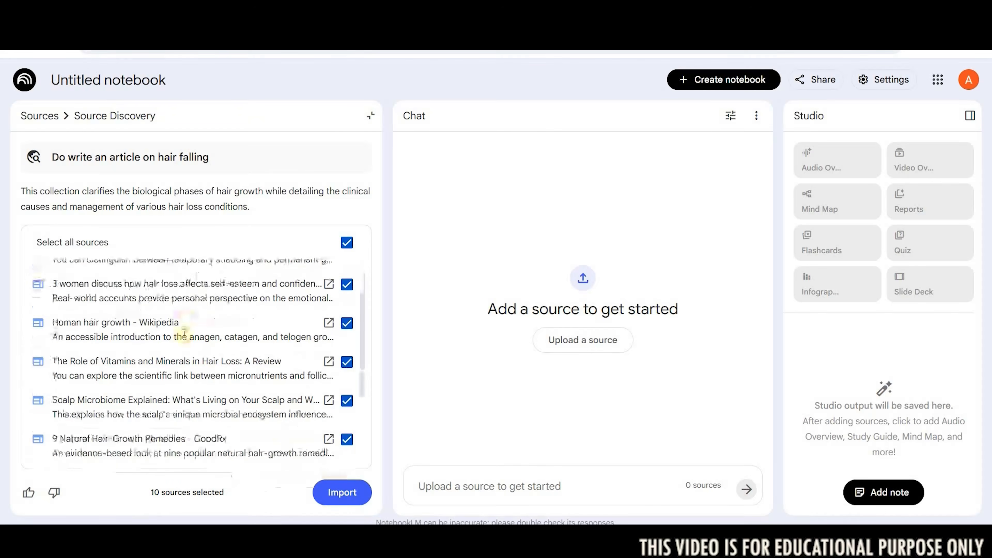
left_click(346, 493)
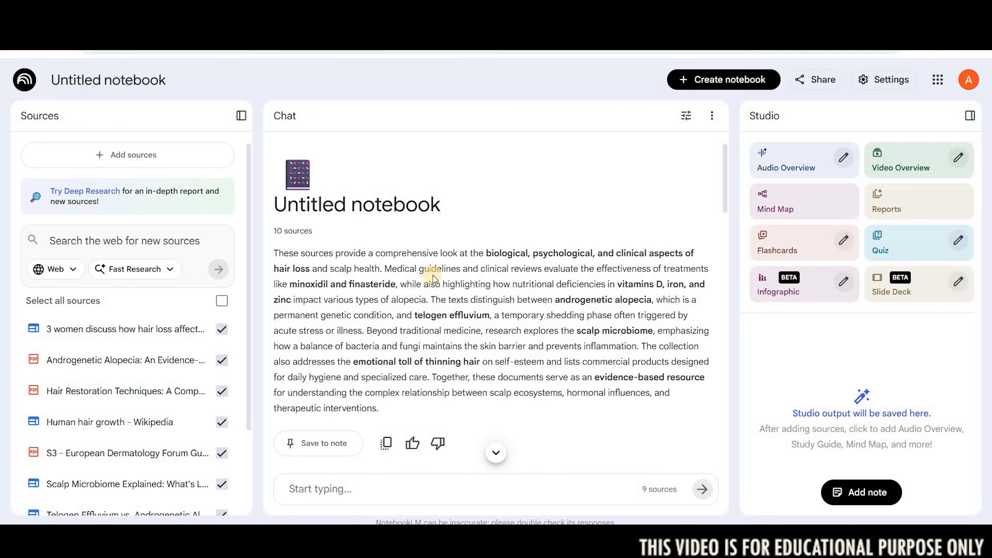
Ask the suggested chat questions comparing telogen effluvium with androgenetic alopecia and describing dihydrotestosterone's role in male follicular miniaturization
scroll(432, 275, "down", 5)
scroll(431, 272, "down", 15)
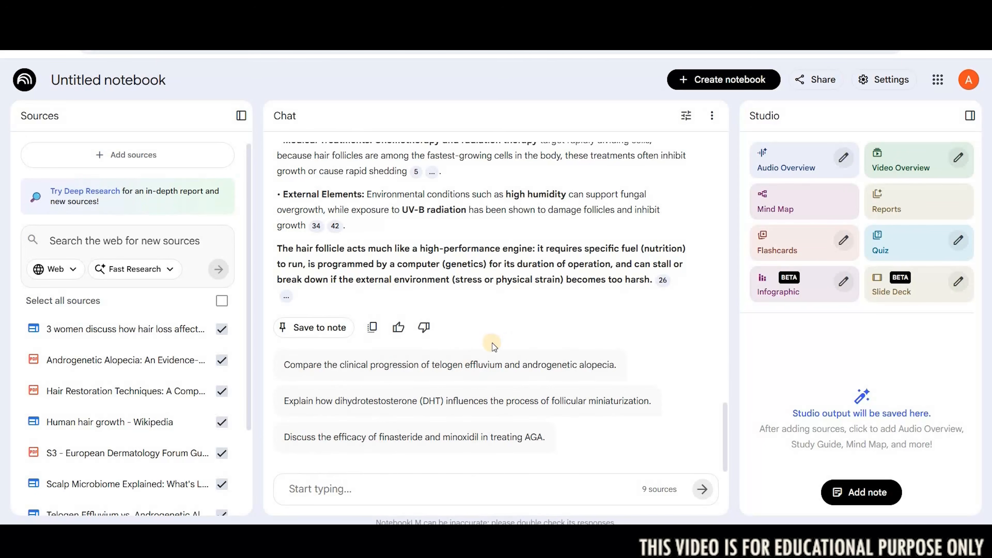
left_click(399, 367)
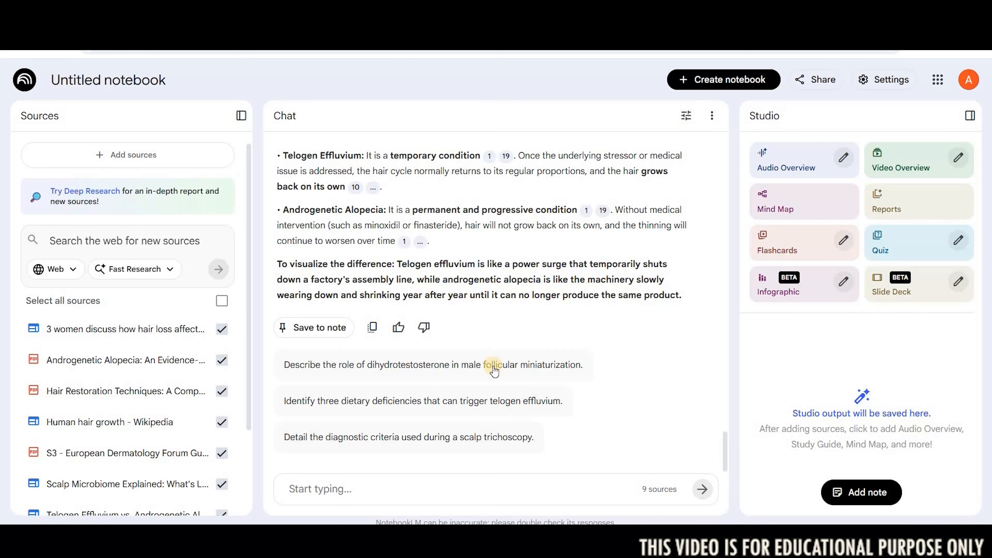
left_click(500, 365)
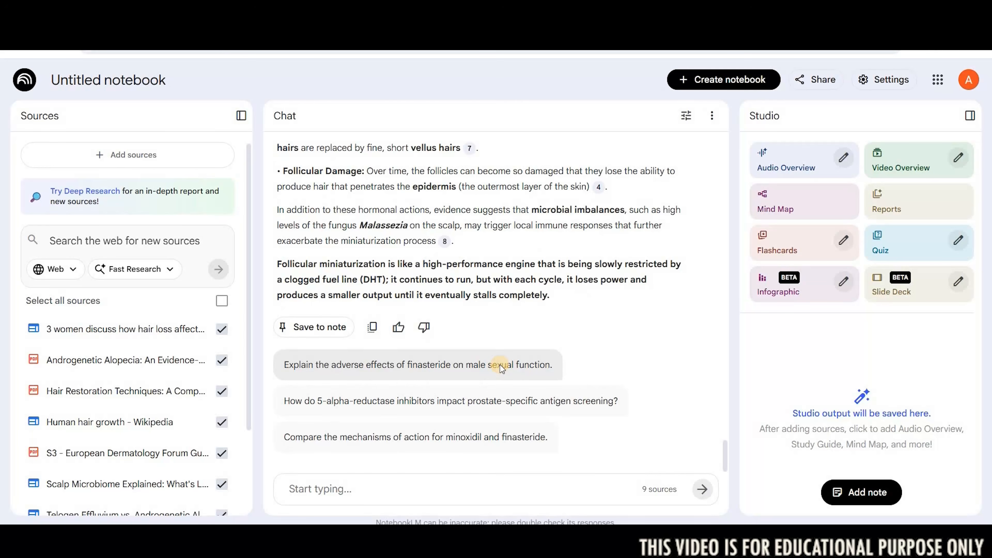
left_click(500, 365)
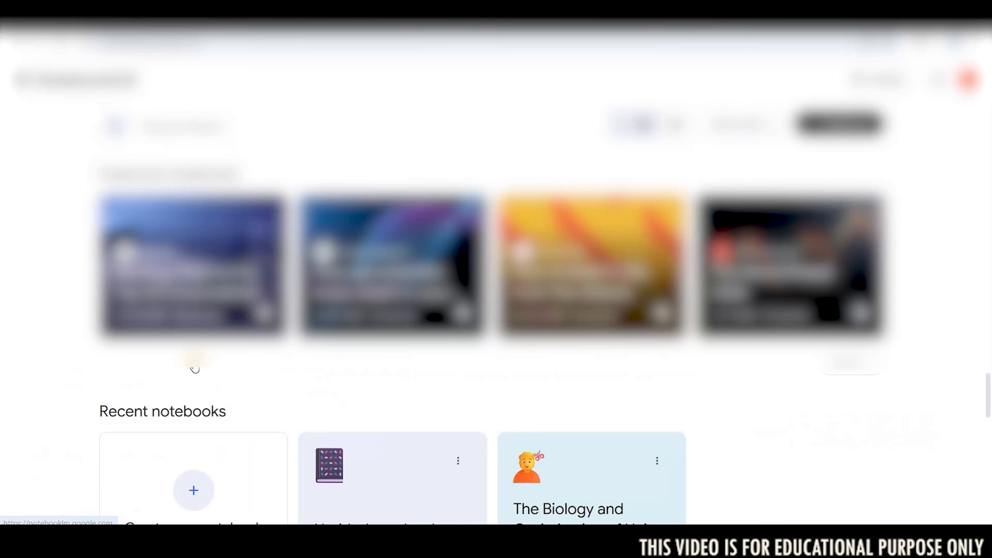
Create another new notebook, view its source form for Website and YouTube URLs, and close the form without adding a link
scroll(195, 362, "down", 3)
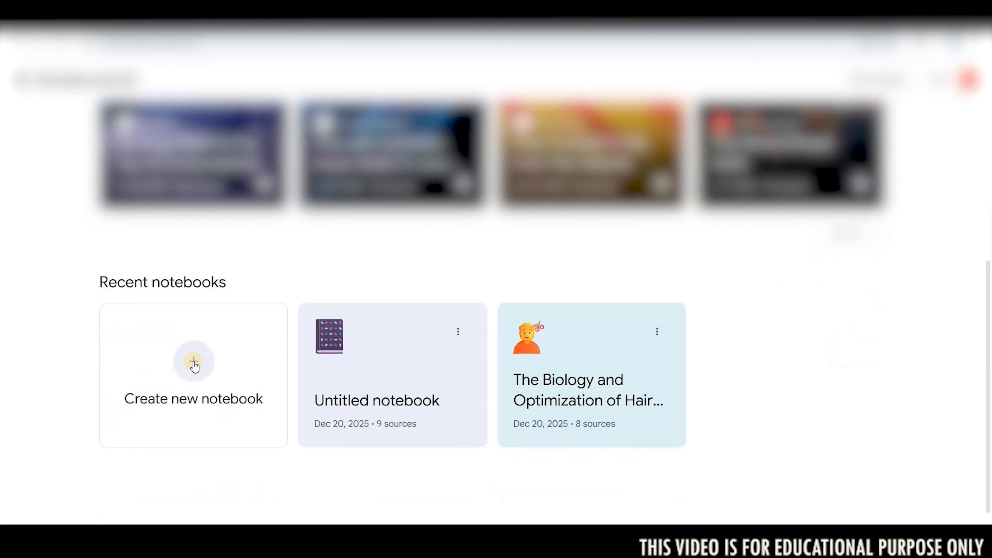
left_click(240, 350)
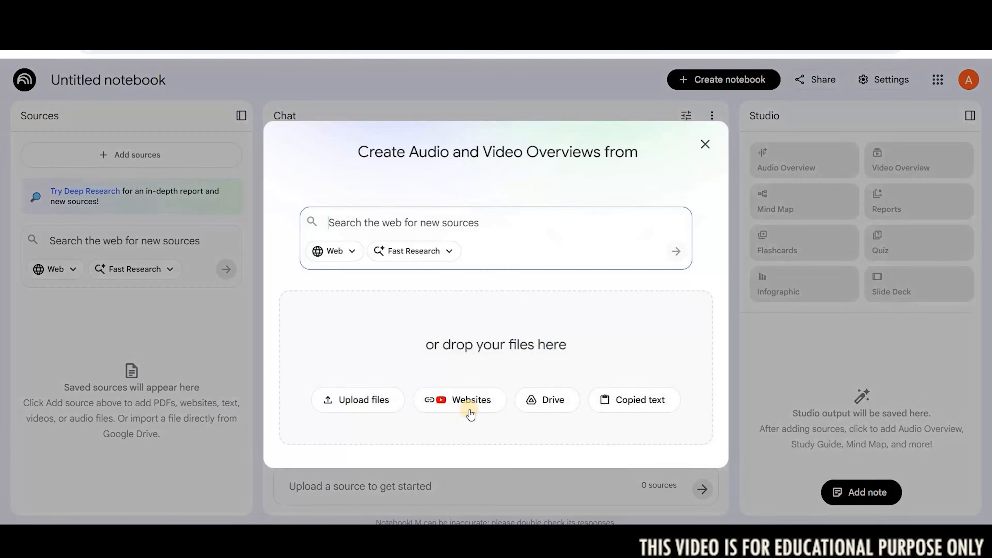
left_click(467, 400)
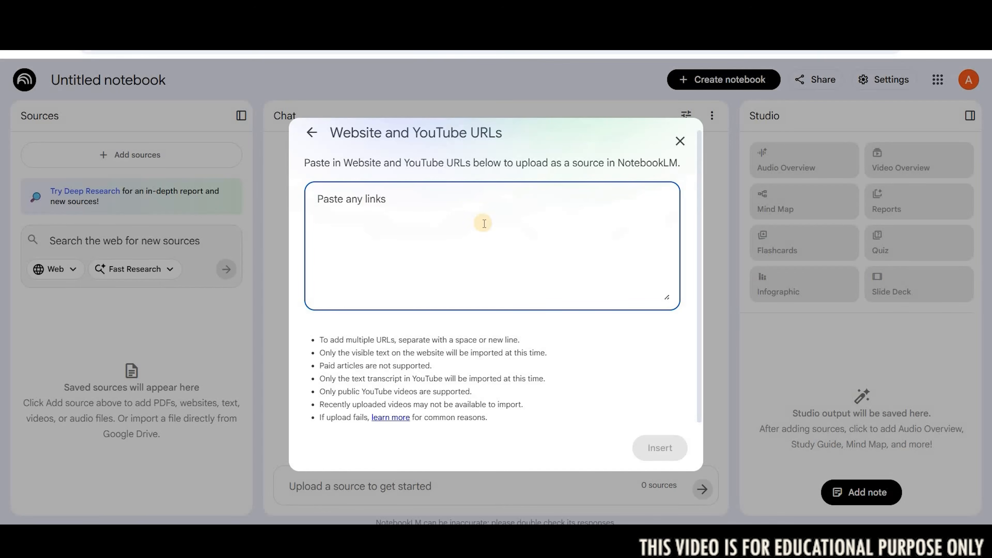
left_click(677, 142)
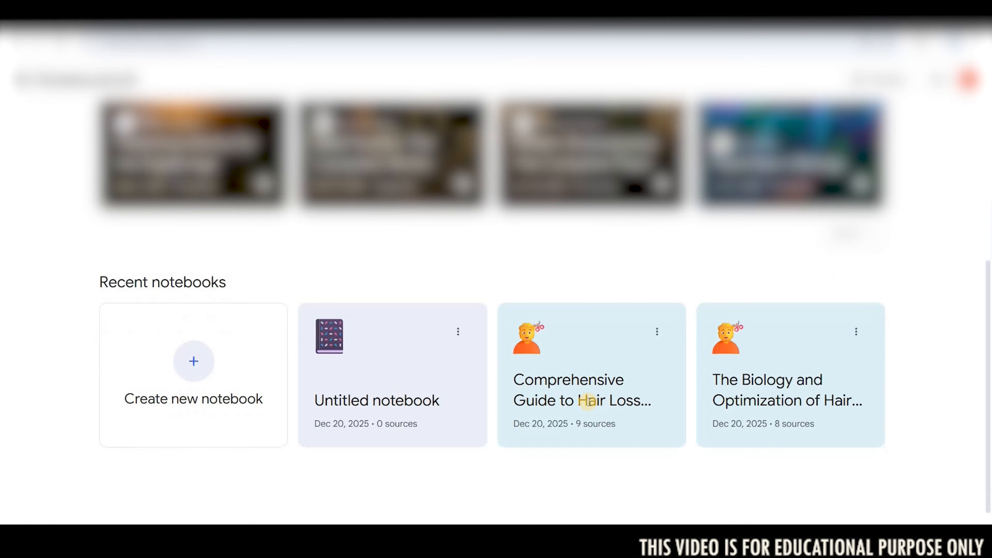
Open the Comprehensive Guide to Hair Loss notebook and review its source summary and the chat answer on biological, genetic and environmental factors
left_click(587, 381)
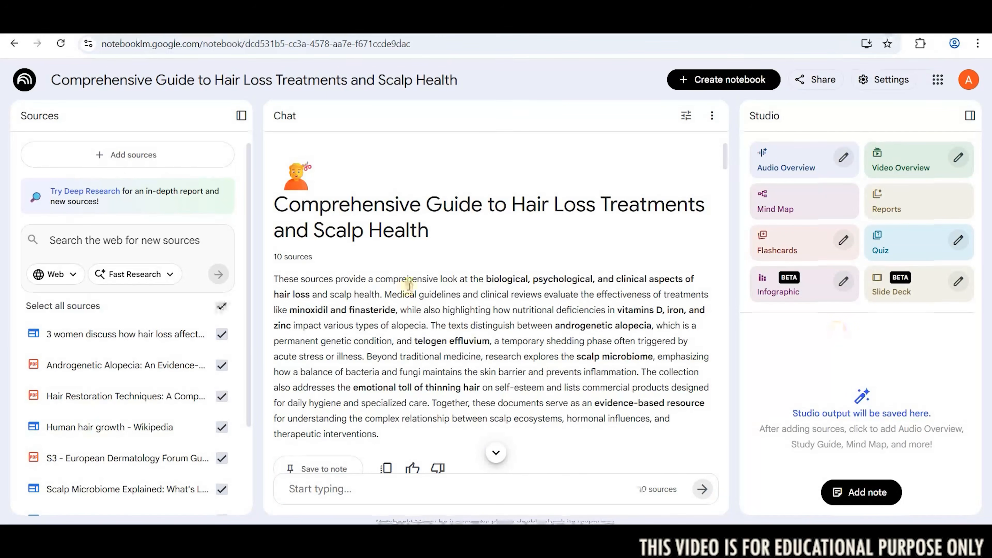
scroll(409, 286, "down", 10)
scroll(409, 287, "down", 6)
scroll(412, 286, "up", 15)
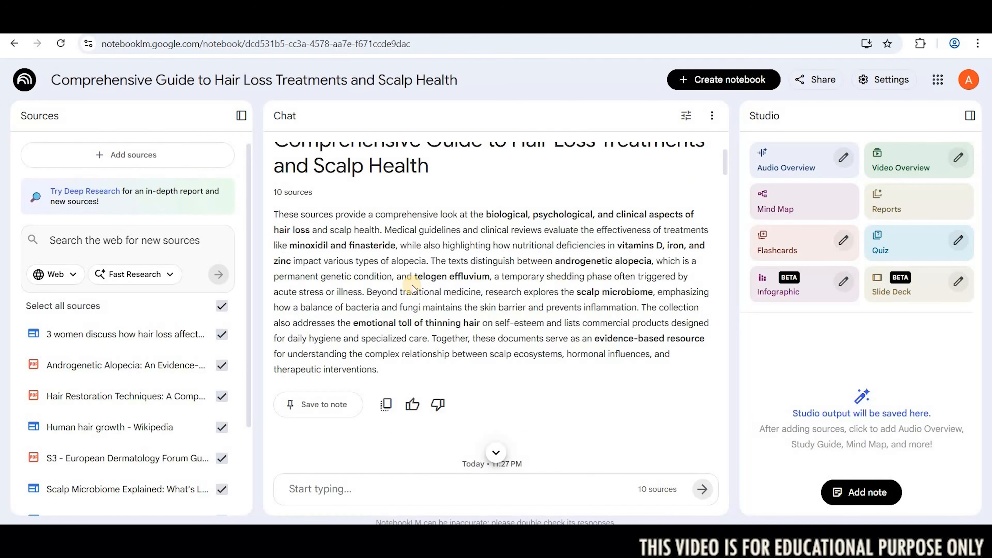
scroll(412, 286, "up", 2)
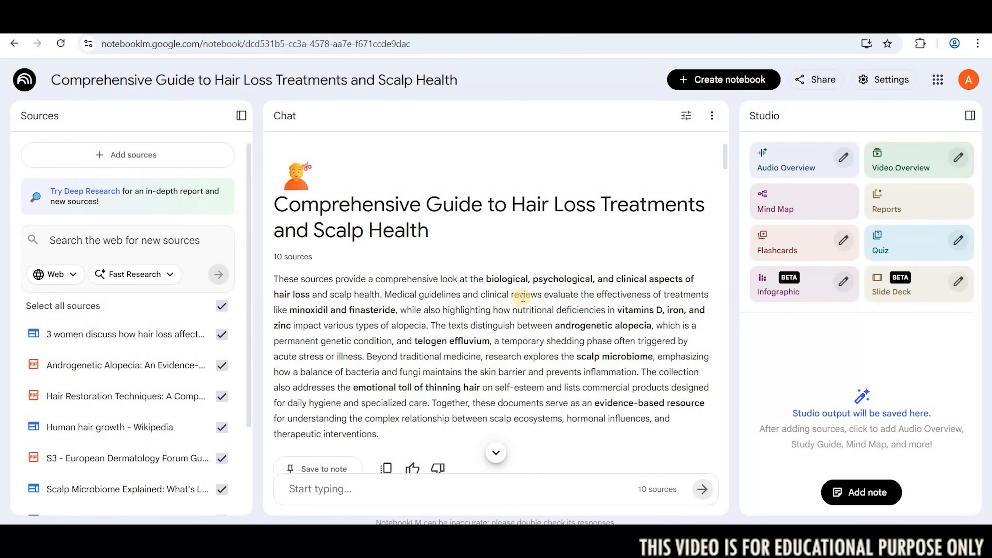
scroll(523, 298, "down", 15)
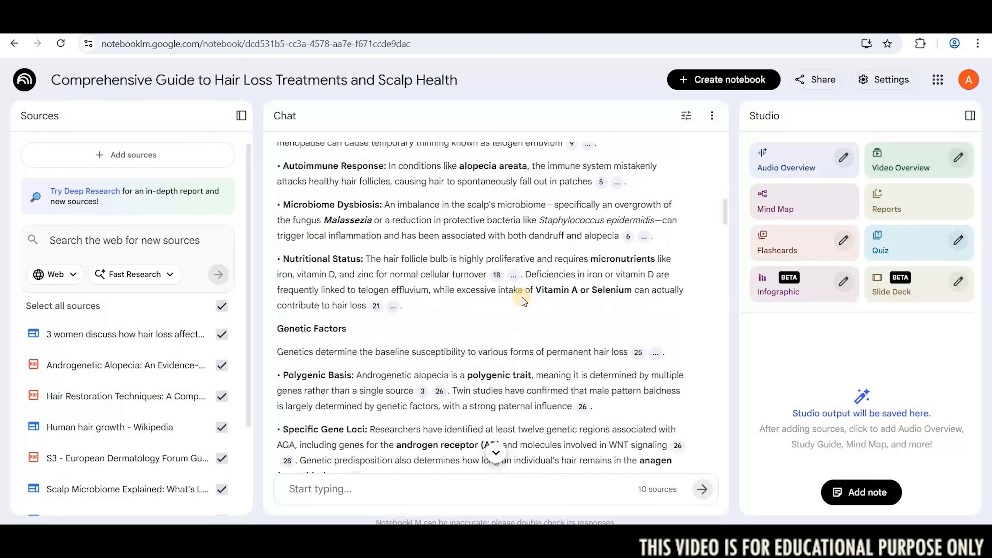
scroll(523, 298, "up", 10)
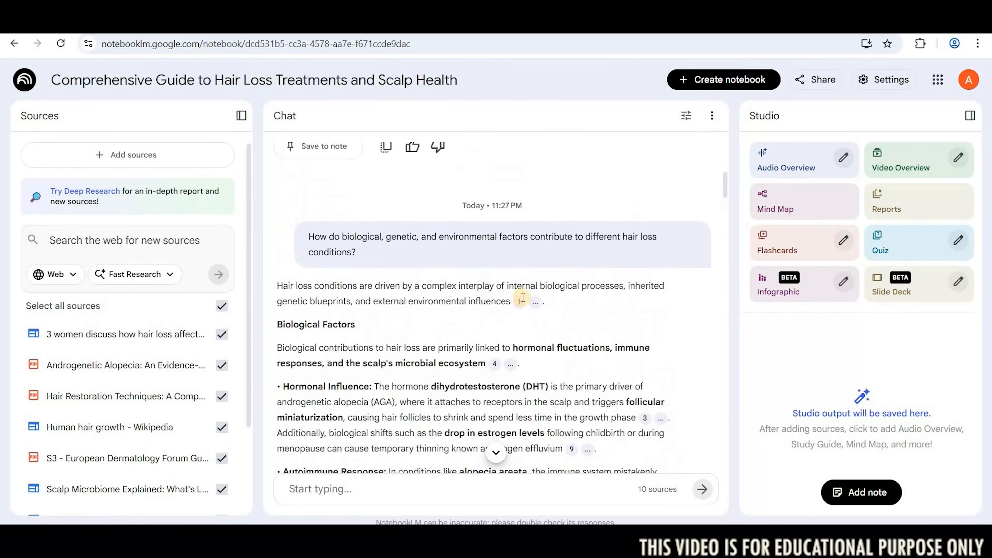
scroll(523, 298, "up", 6)
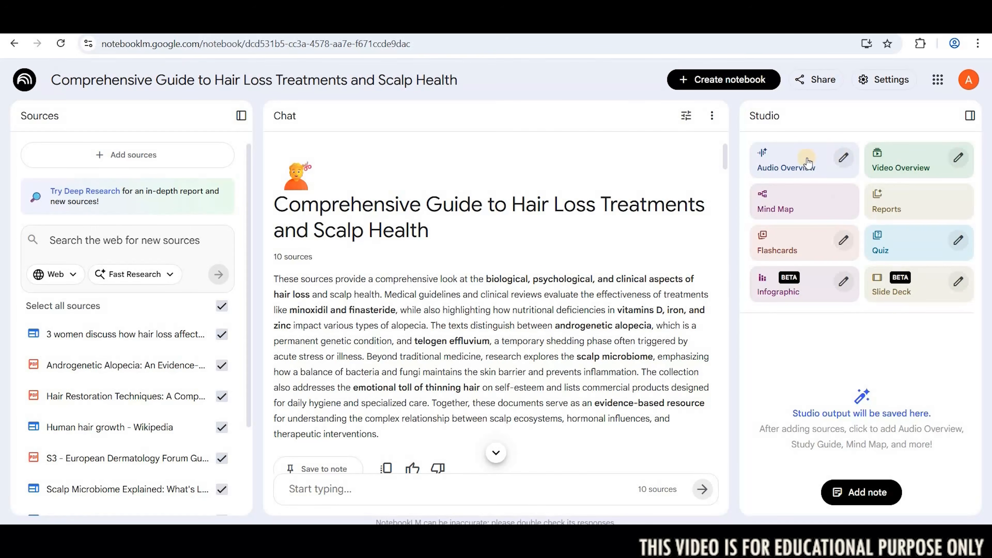
Generate an Audio Overview from the notebook's sources and play a short part of it
left_click(788, 168)
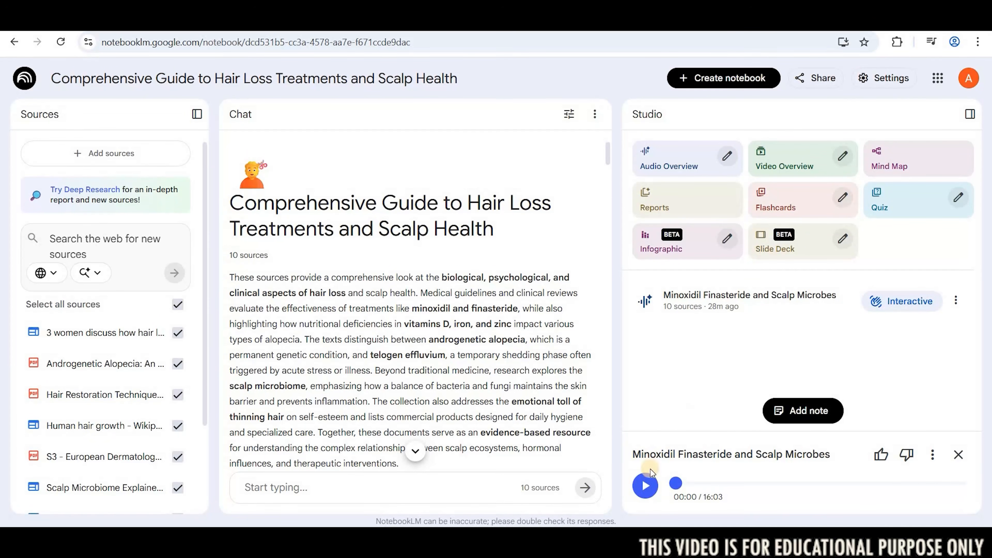
left_click(646, 487)
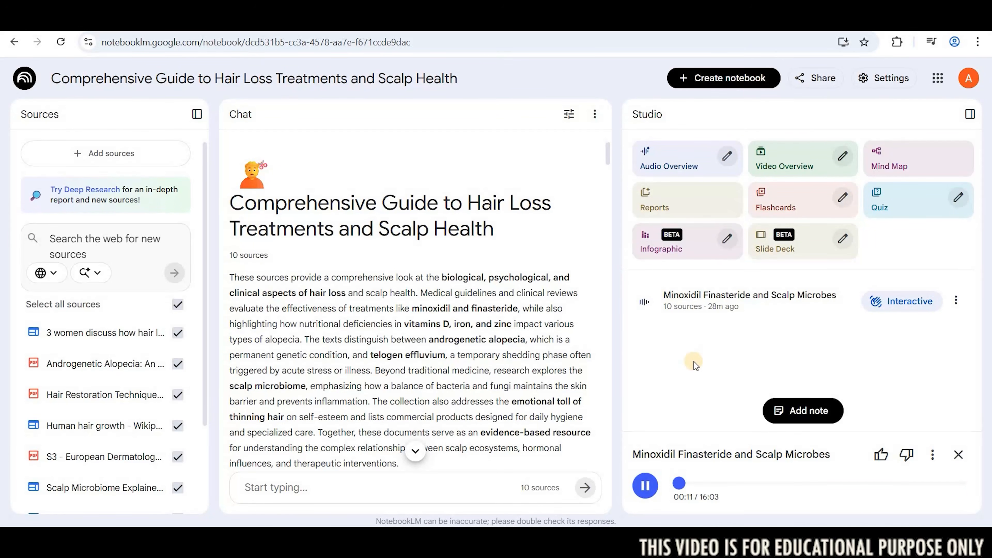
left_click(649, 488)
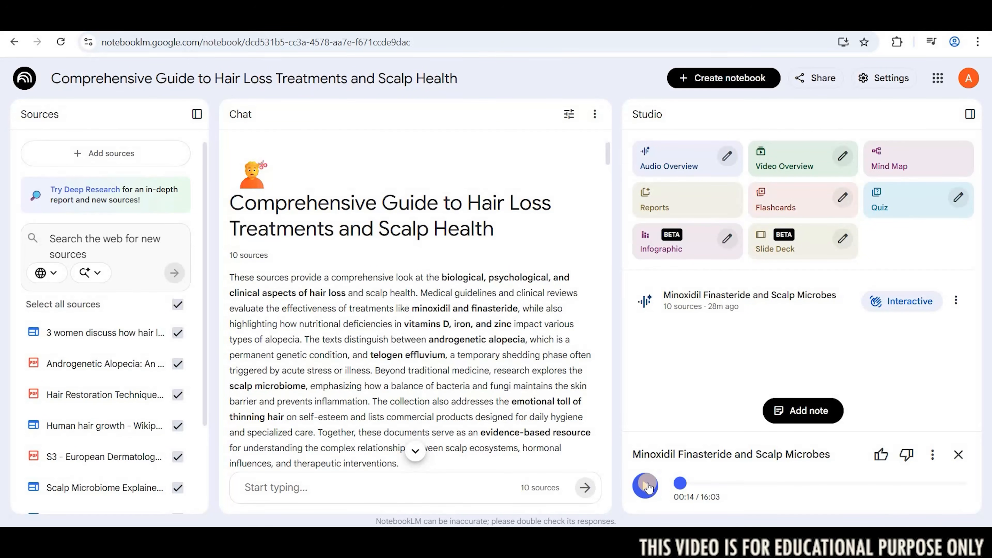
left_click(647, 489)
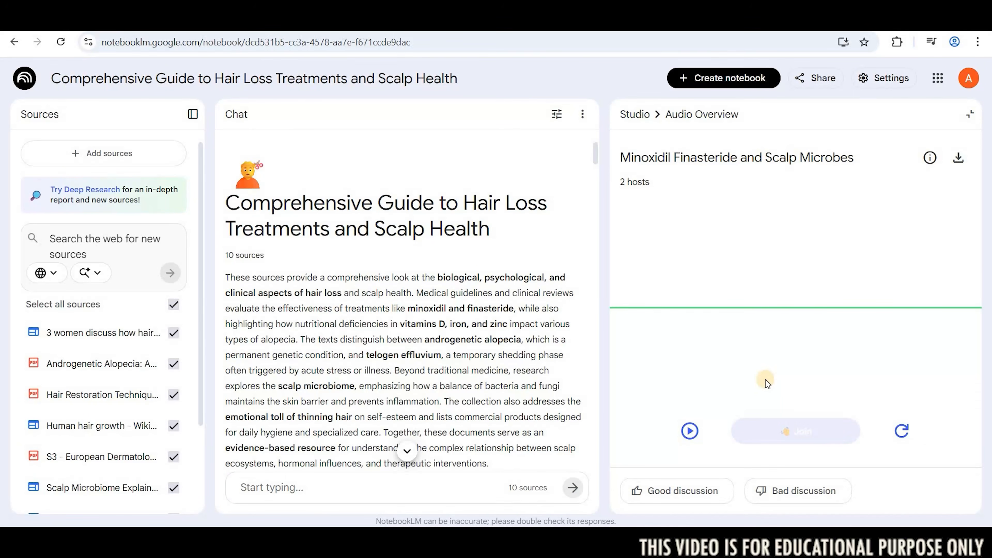
Play the Audio Overview in interactive mode, join the hosts' conversation and leave it again
left_click(691, 433)
left_click(691, 432)
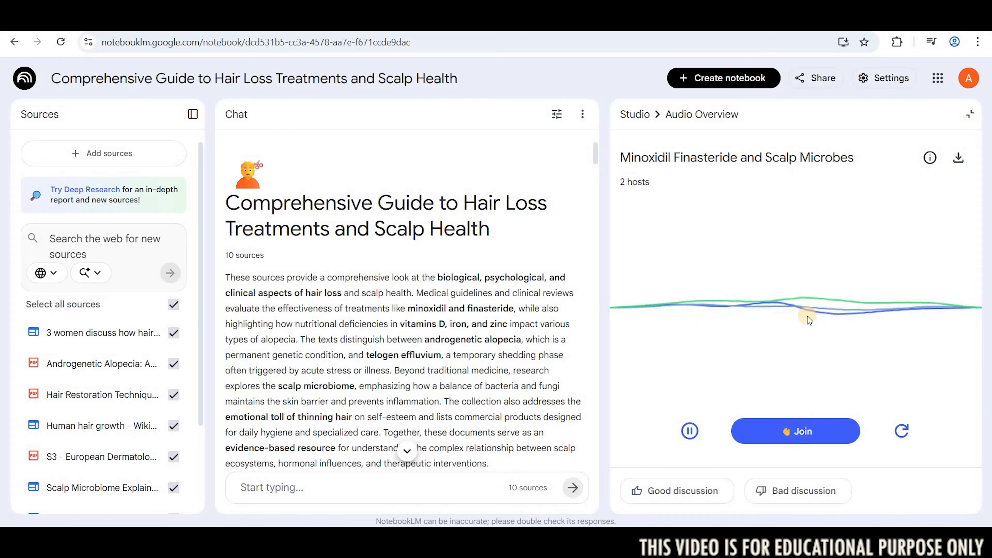
left_click(802, 433)
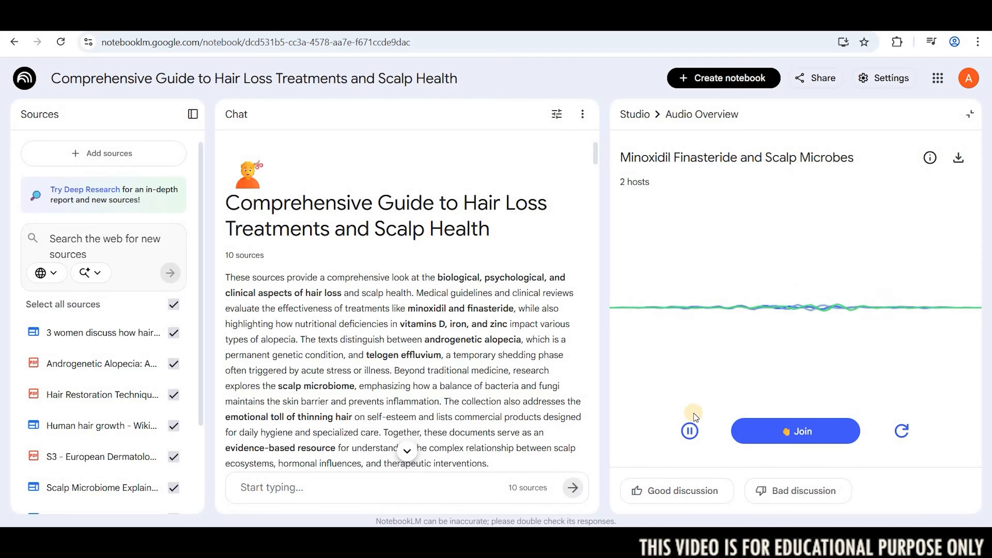
left_click(690, 432)
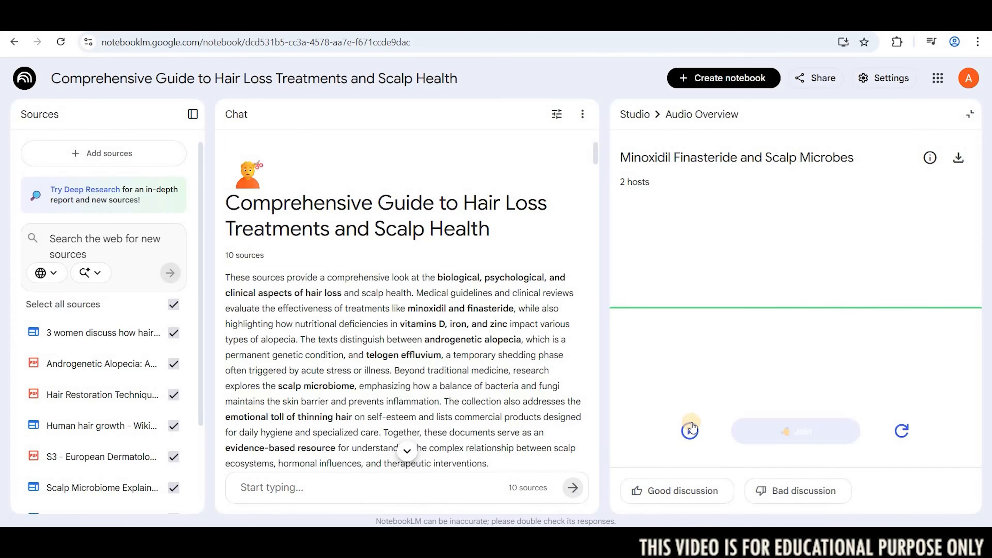
left_click(690, 432)
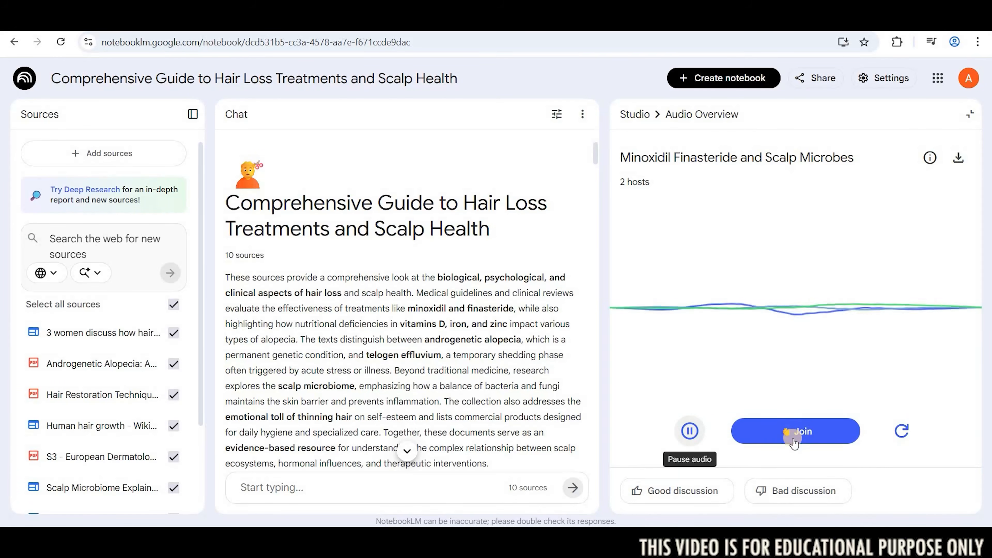
left_click(793, 440)
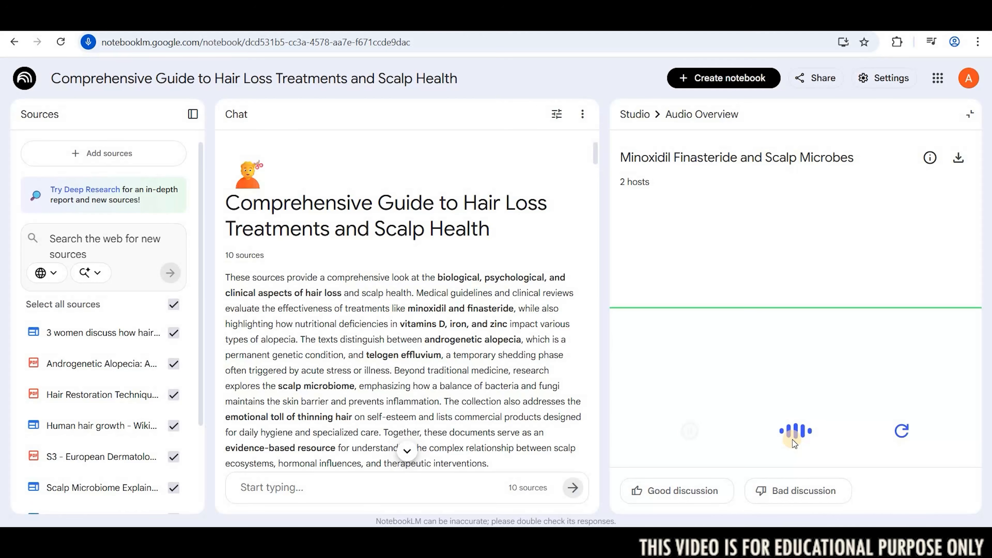
left_click(793, 440)
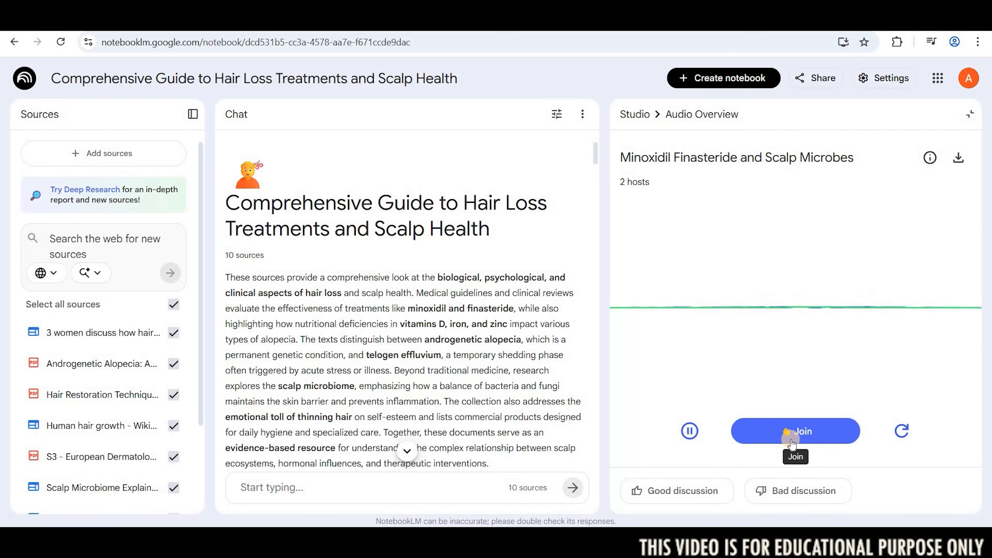
Pause the interactive Audio Overview and download it as an audio file
left_click(698, 436)
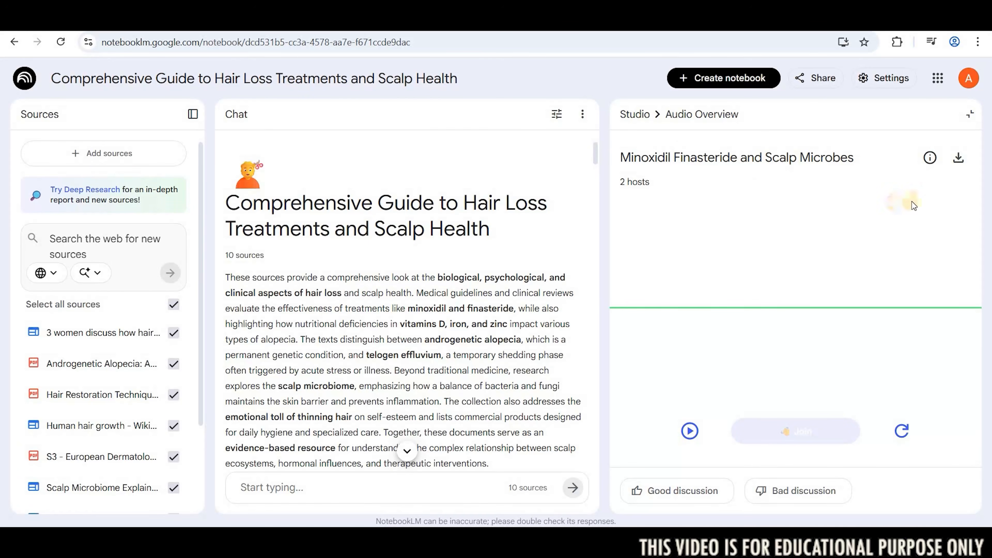
left_click(958, 162)
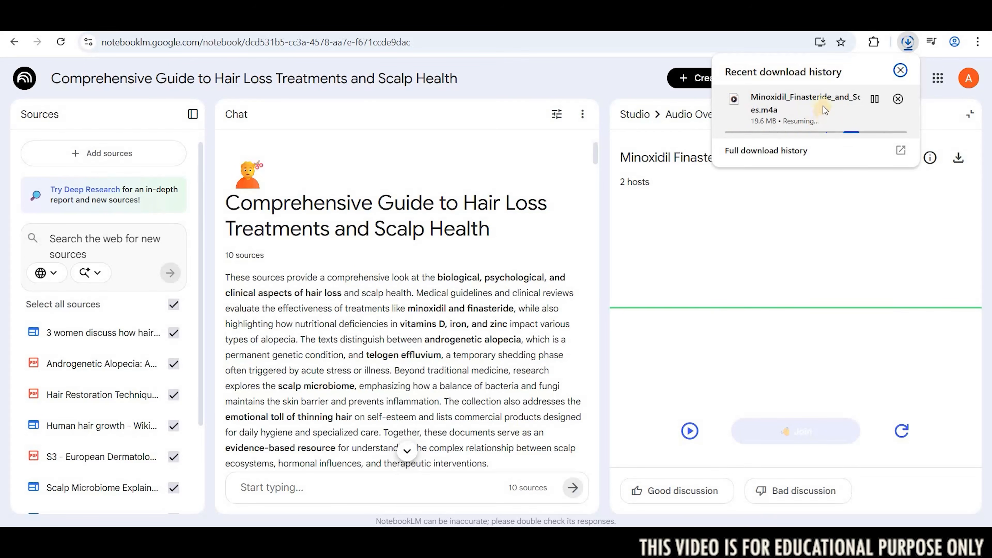
left_click(745, 268)
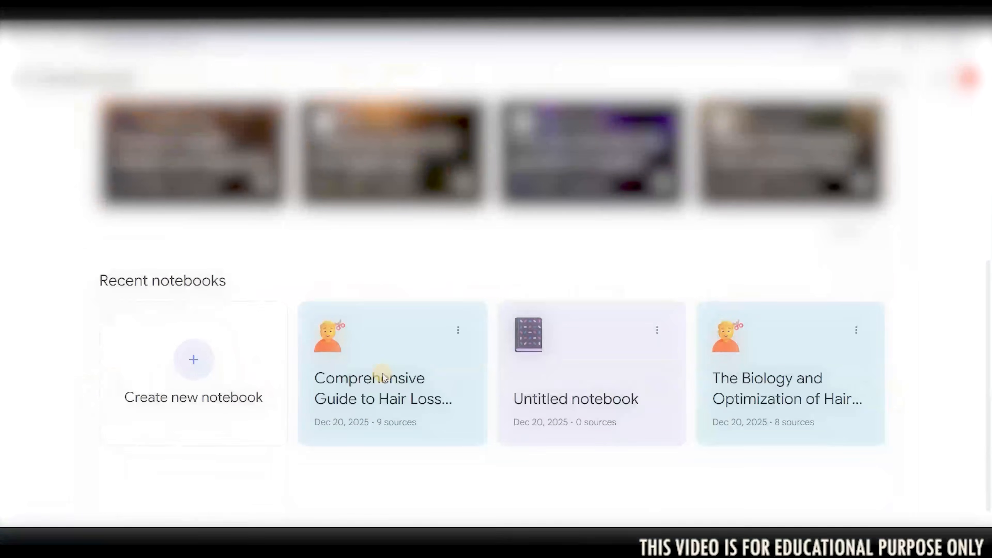
Reopen the Comprehensive Guide to Hair Loss notebook and watch part of the Video Overview "Hair Loss: The Guide" in full screen
left_click(381, 376)
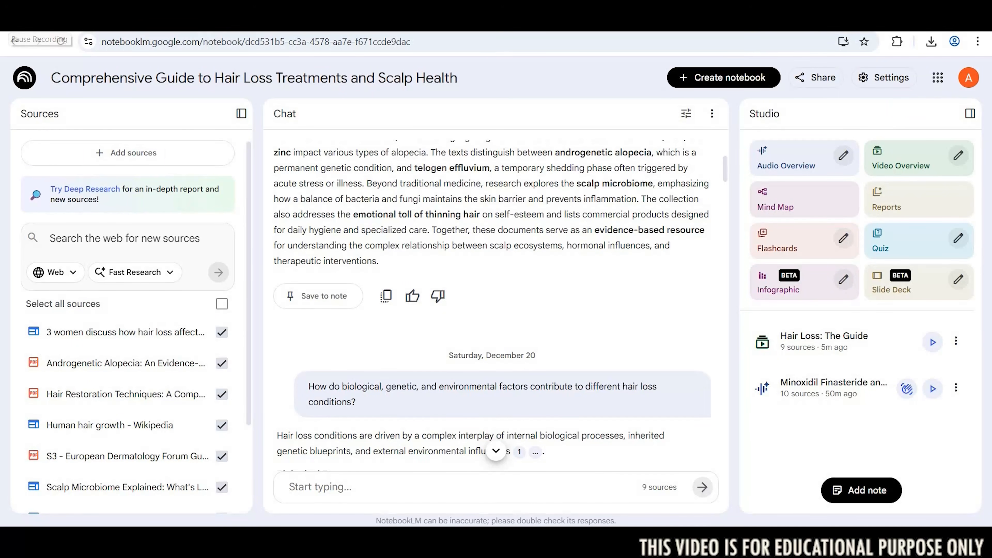
left_click(933, 344)
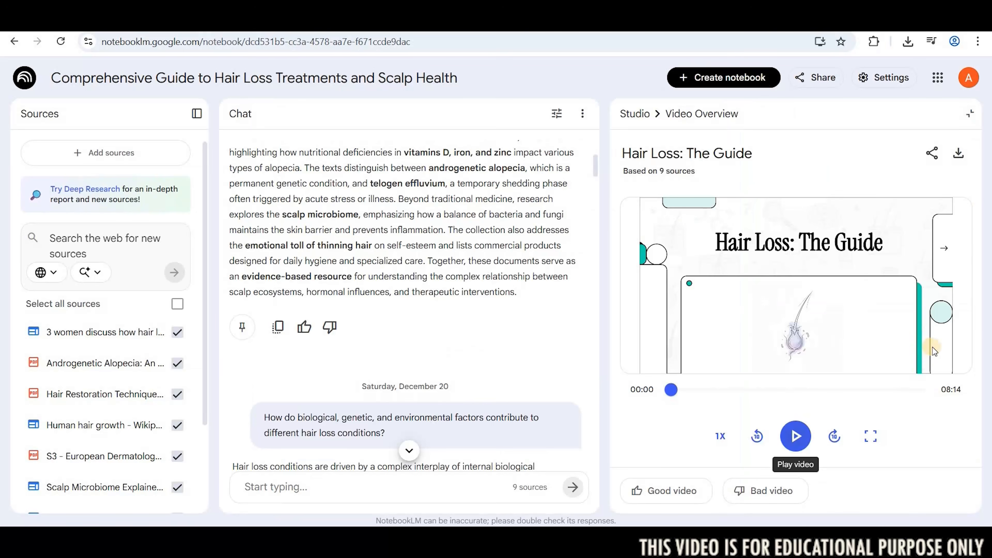
left_click(867, 443)
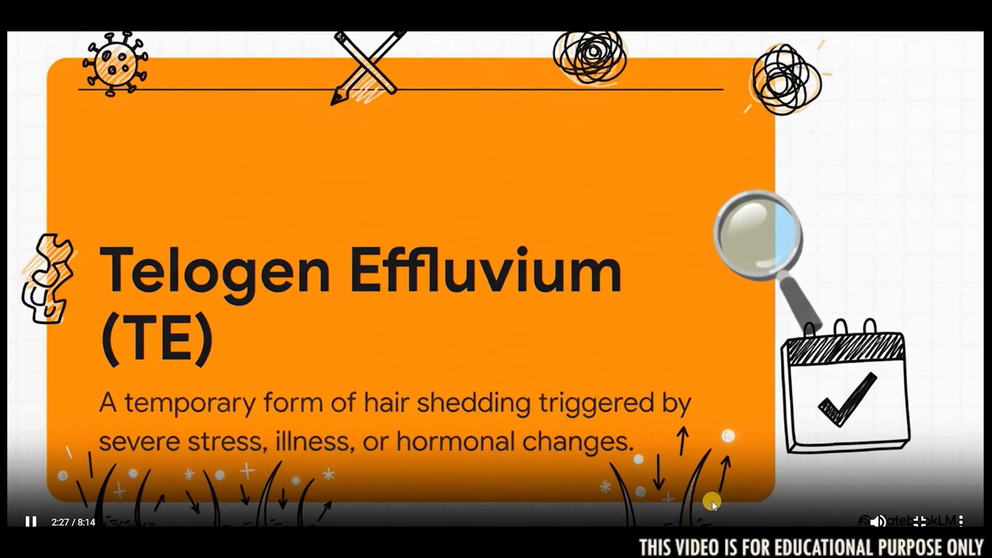
left_click(33, 517)
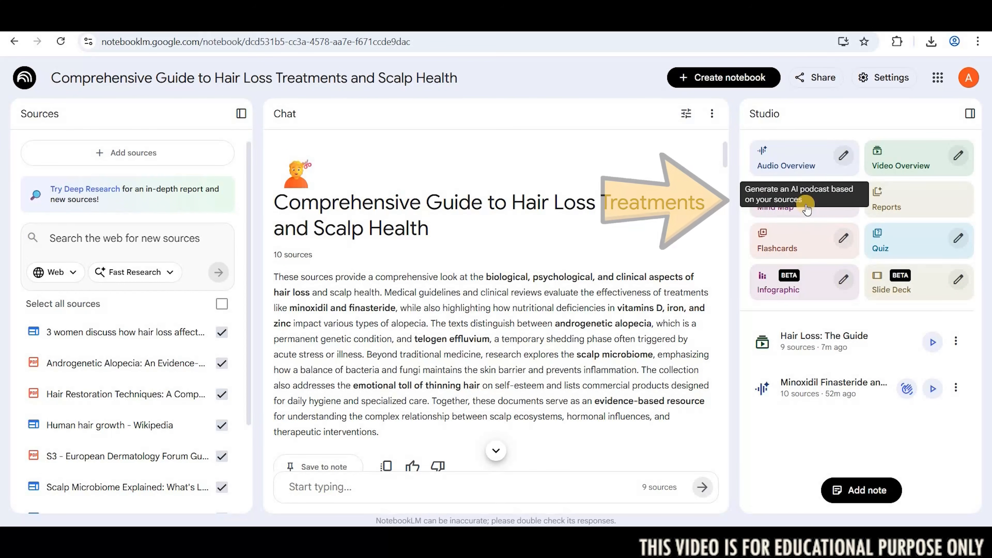
Generate a mind map from the notebook's sources and open it in the expanded view
left_click(806, 207)
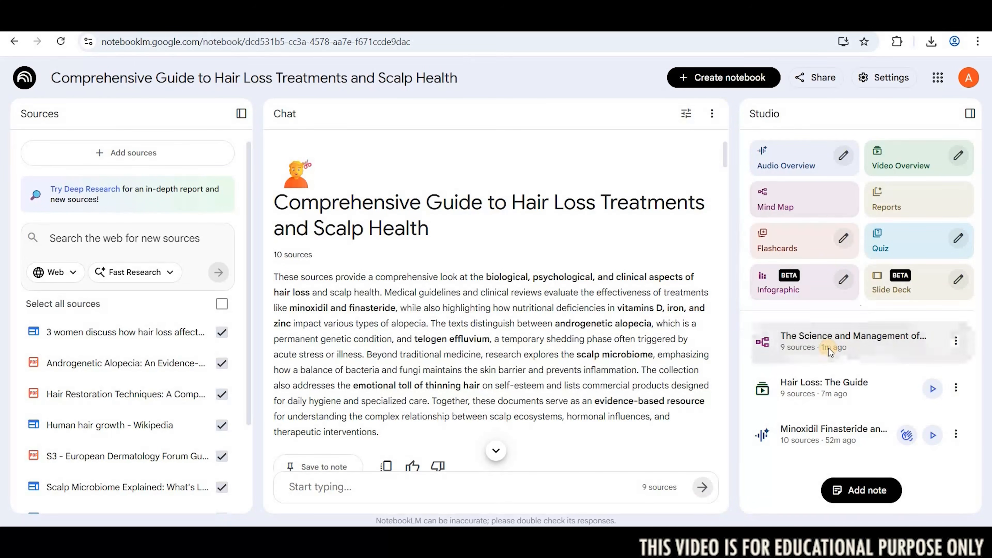
left_click(828, 348)
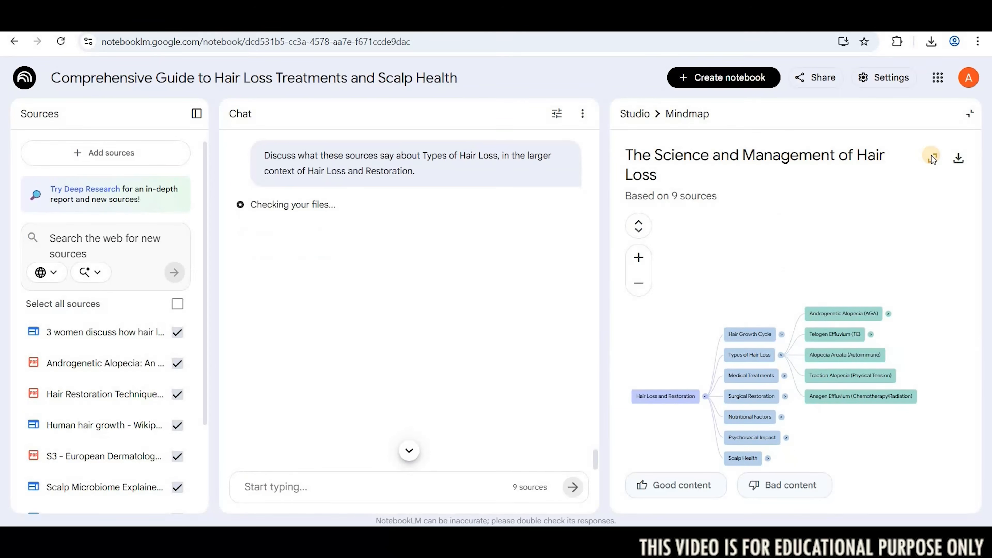
left_click(933, 158)
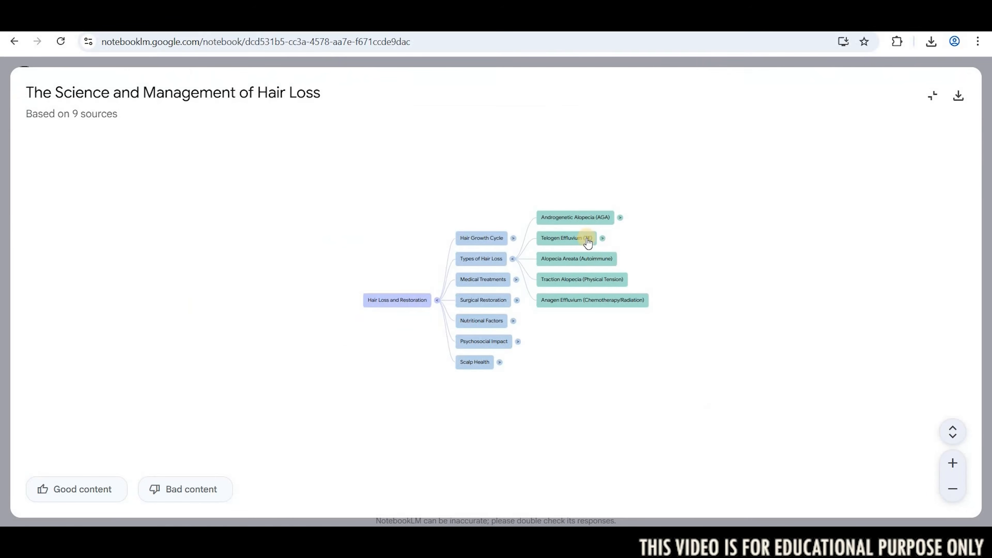
Expand the Telogen Effluvium, Psychosocial Impact, Surgical Restoration and Medical Treatments branches of the mind map
scroll(780, 288, "up", 5)
left_click(472, 199)
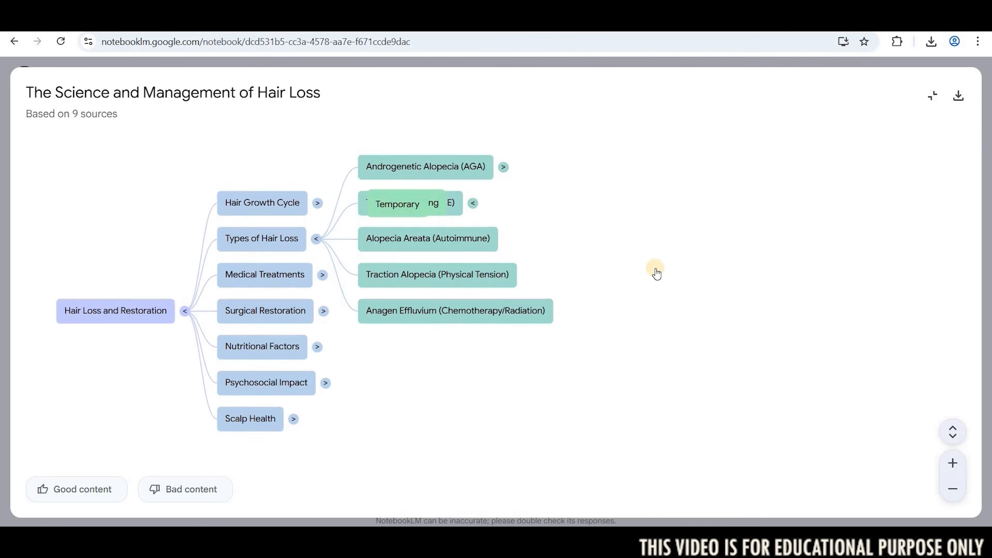
left_click(392, 466)
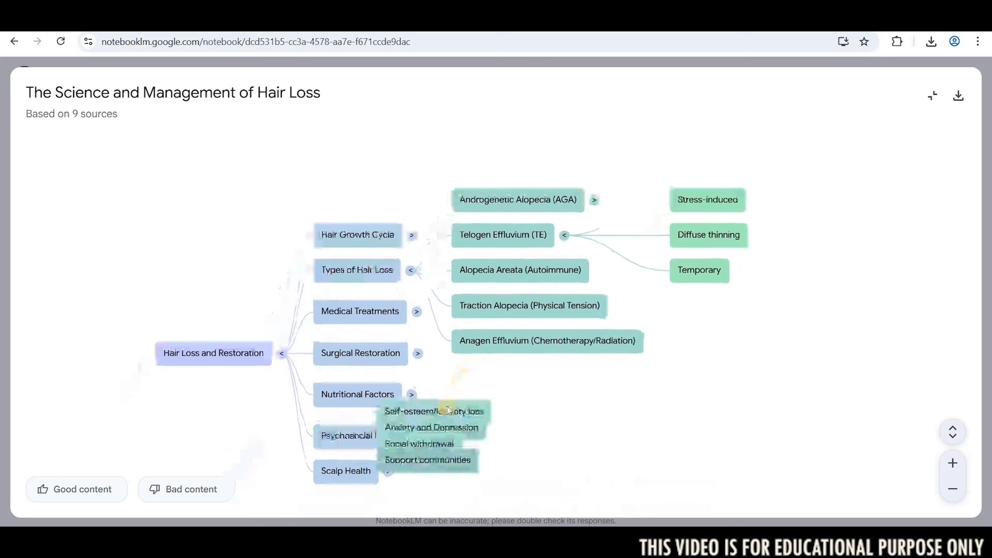
scroll(450, 404, "up", 1)
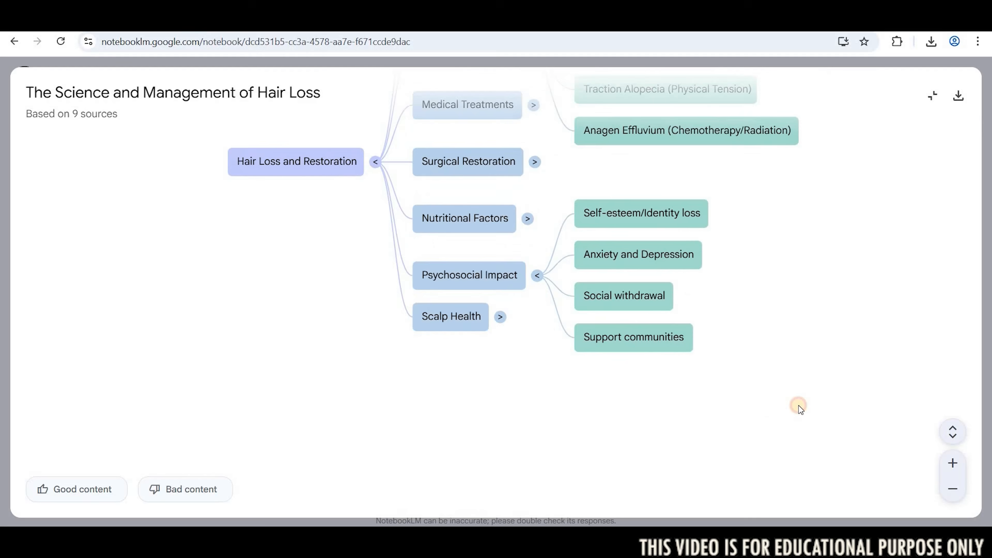
left_click(395, 333)
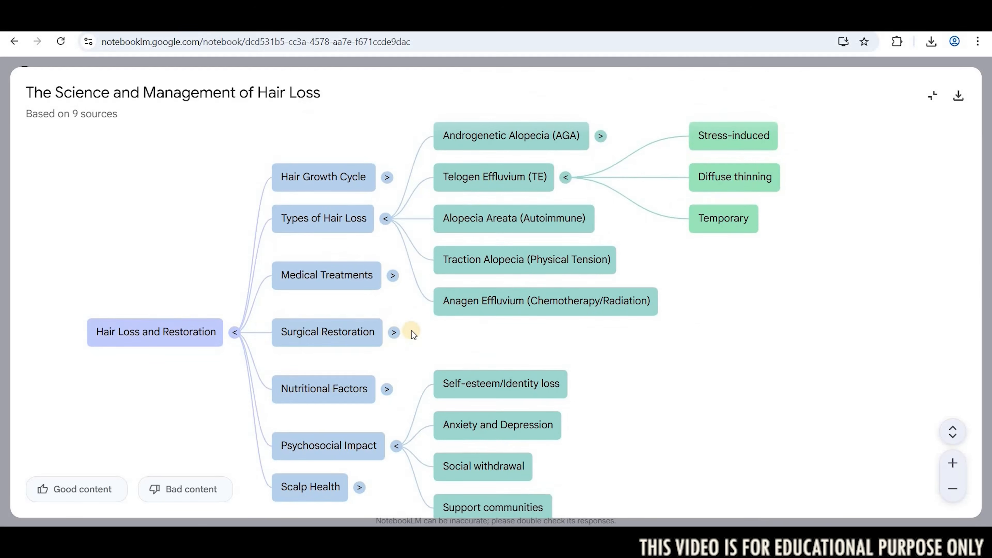
left_click(474, 211)
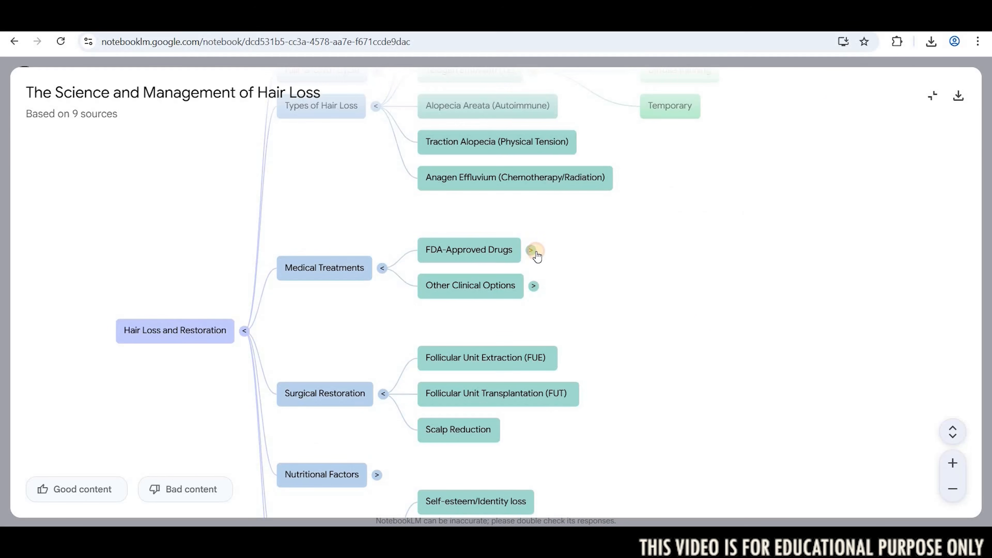
Expand the FDA-Approved Drugs and Other Clinical Options nodes of the mind map, and leave the expanded view
left_click(531, 252)
left_click(530, 331)
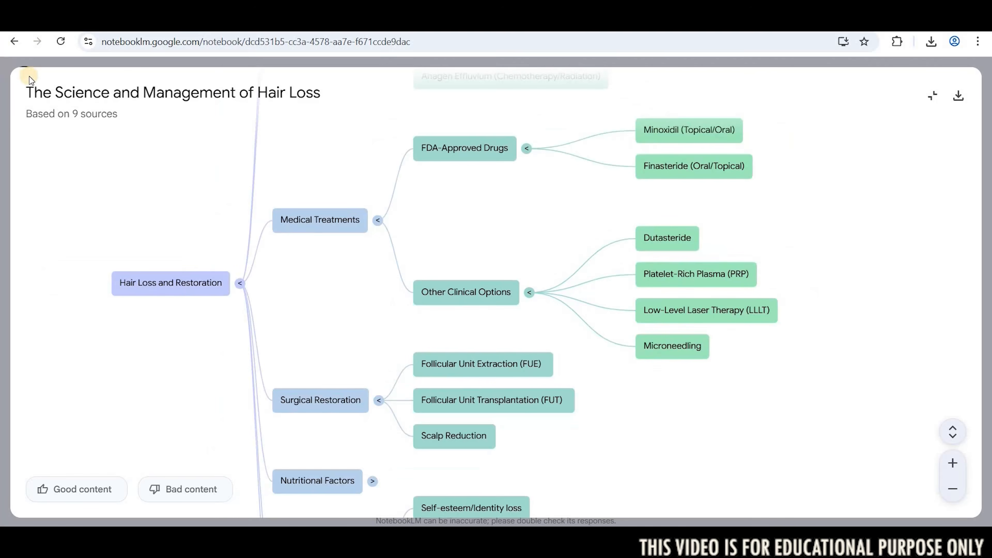
left_click(933, 96)
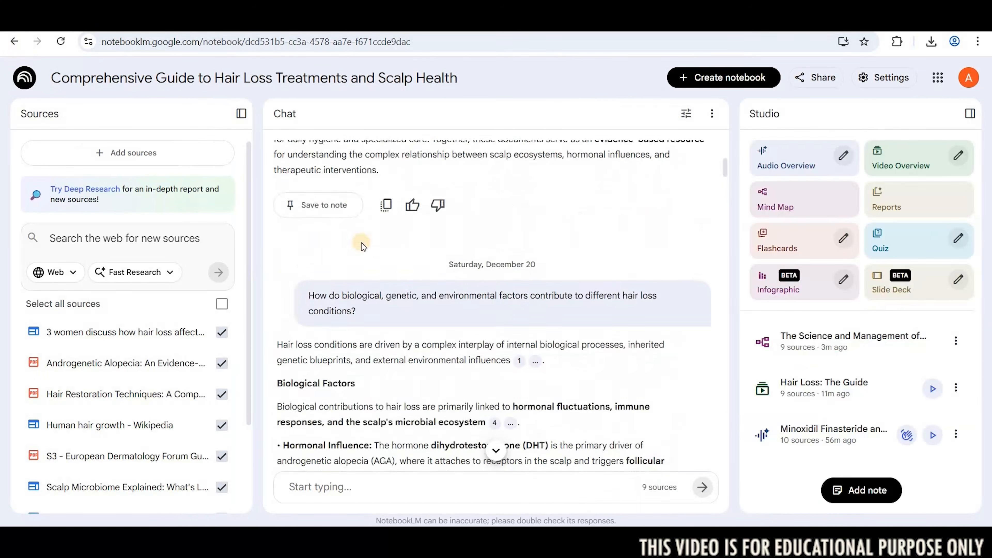
Generate a Study Guide report and a set of flashcards from the notebook's sources
left_click(913, 198)
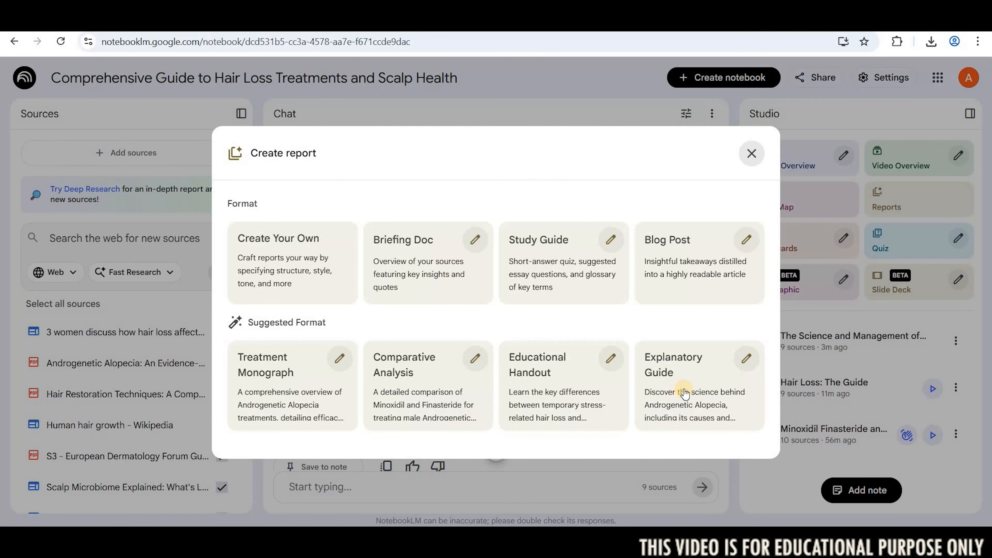
left_click(588, 279)
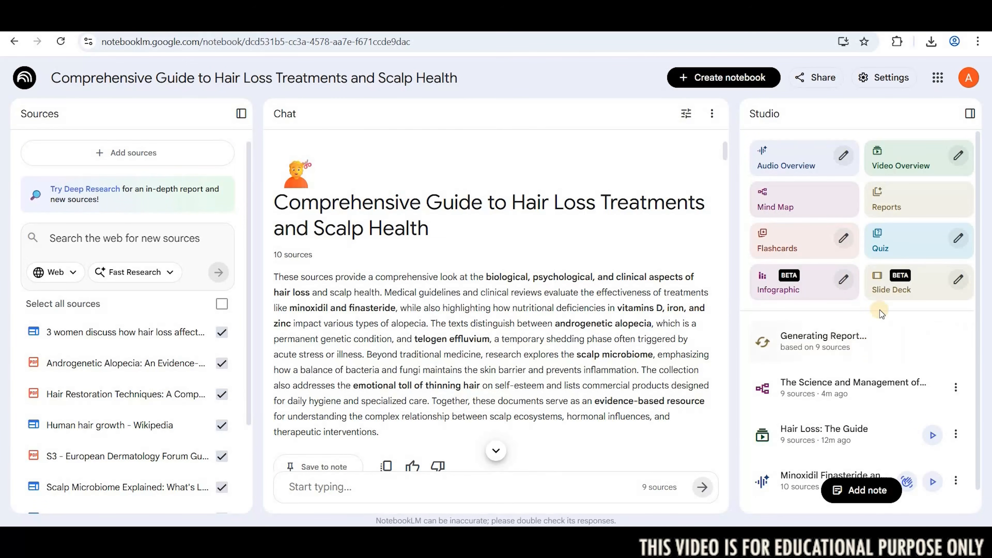
left_click(785, 247)
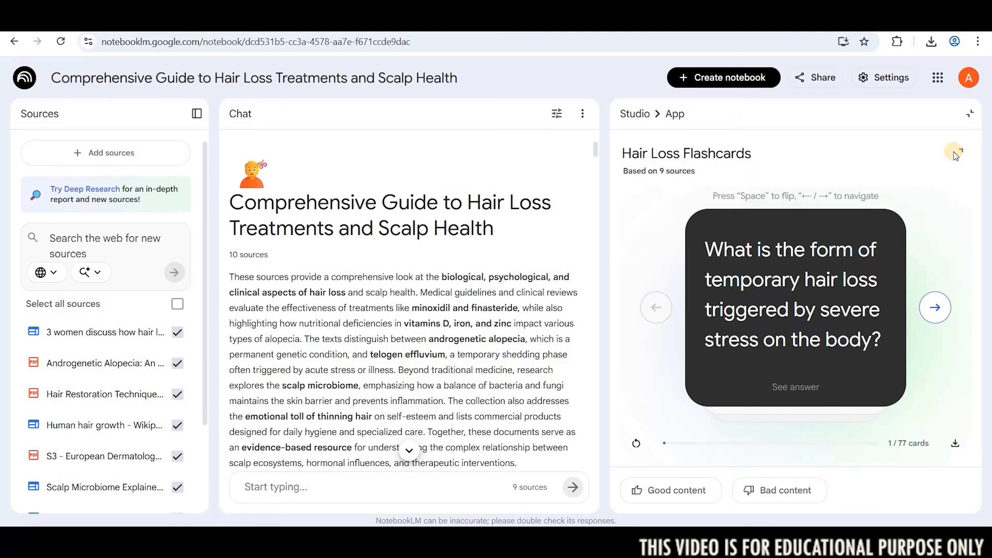
Enlarge the Hair Loss Flashcards, page forward to the sixth card and close the deck
left_click(955, 152)
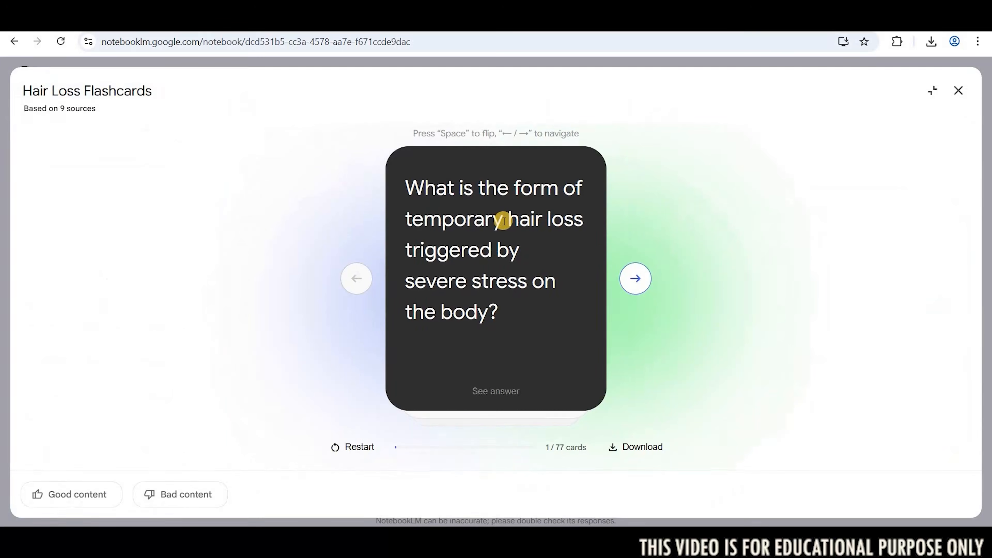
left_click(635, 279)
left_click(637, 280)
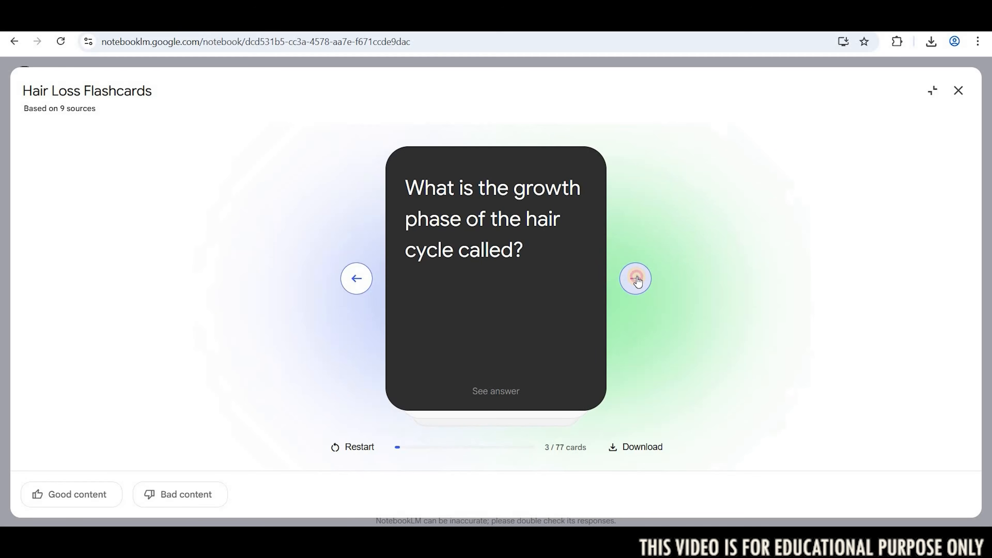
left_click(635, 279)
left_click(636, 278)
left_click(635, 279)
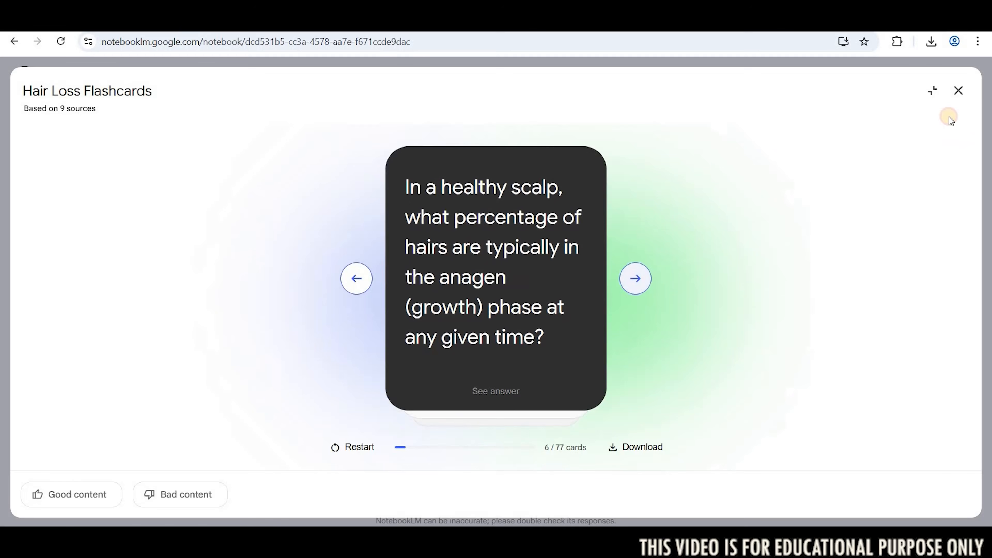
left_click(959, 90)
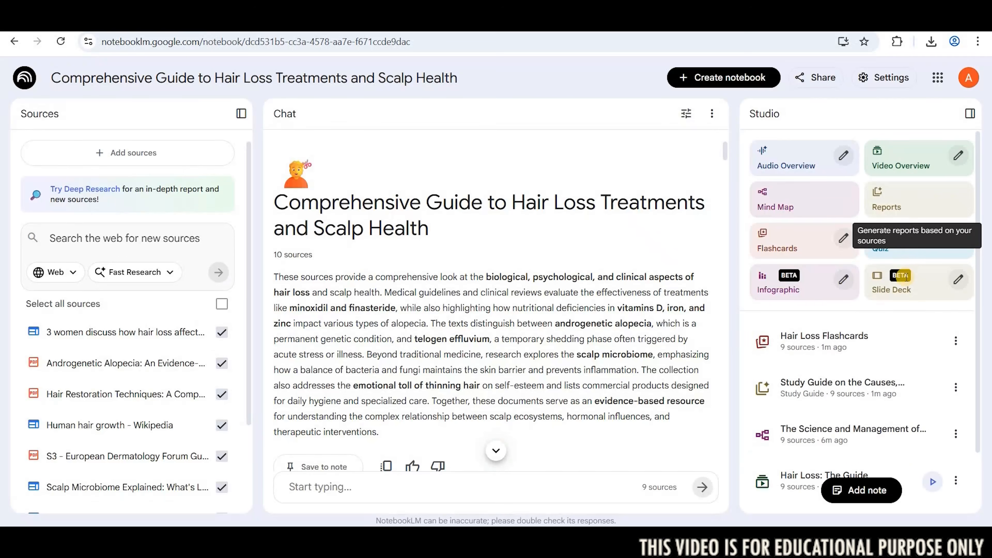
Open the Study Guide report, read through its short-answer quiz and answer key, and return to the Studio overview
left_click(807, 389)
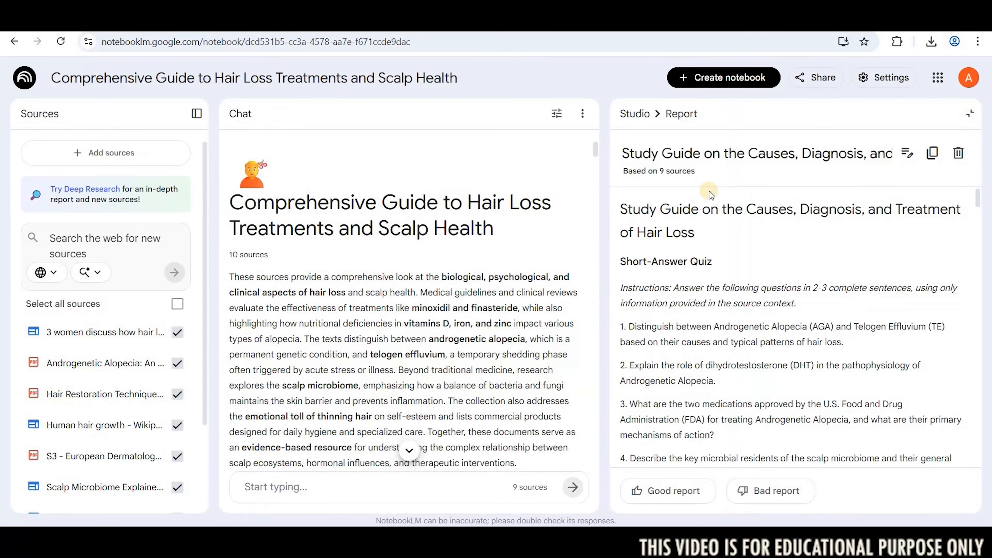
scroll(801, 251, "down", 20)
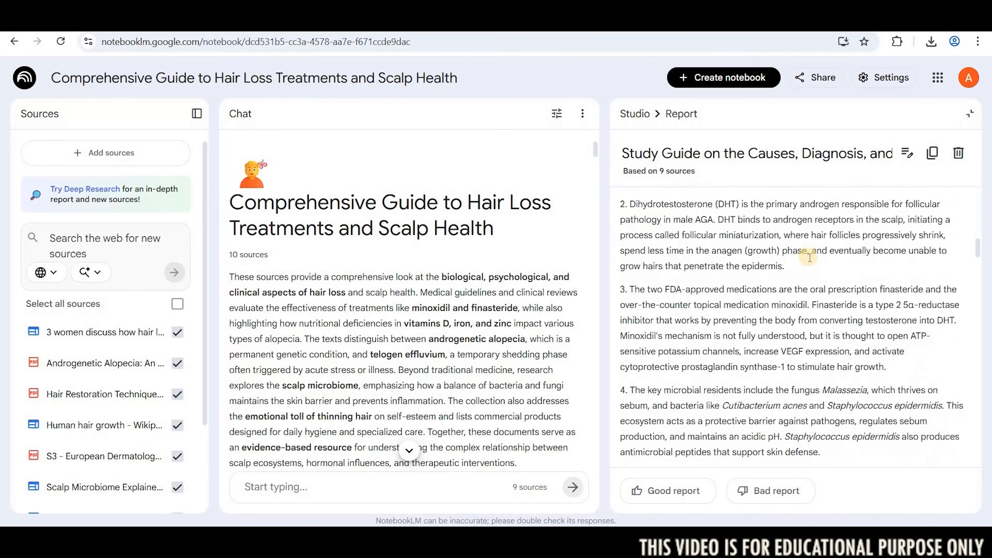
scroll(915, 208, "down", 5)
left_click(635, 113)
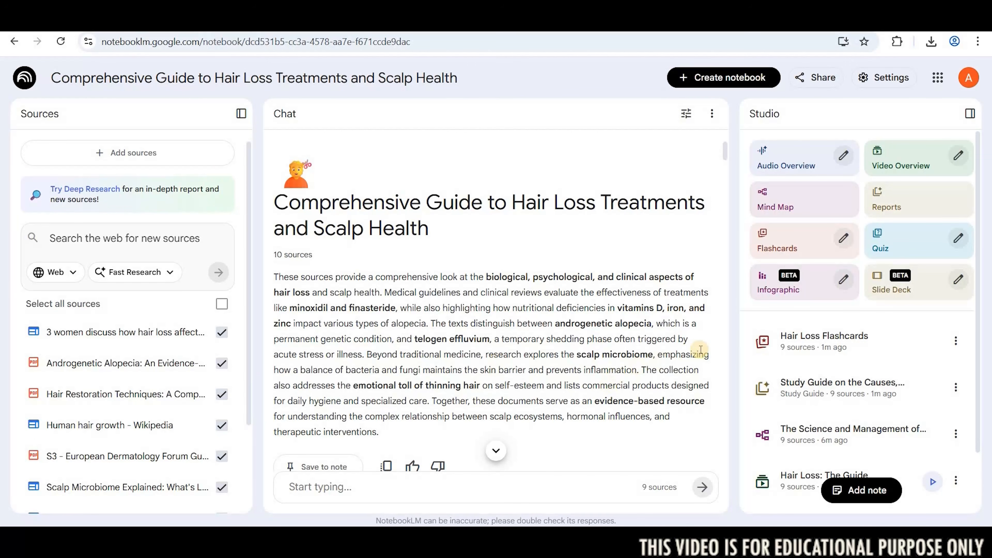
Generate a quiz from the notebook's sources, open it and advance to the second question
left_click(910, 242)
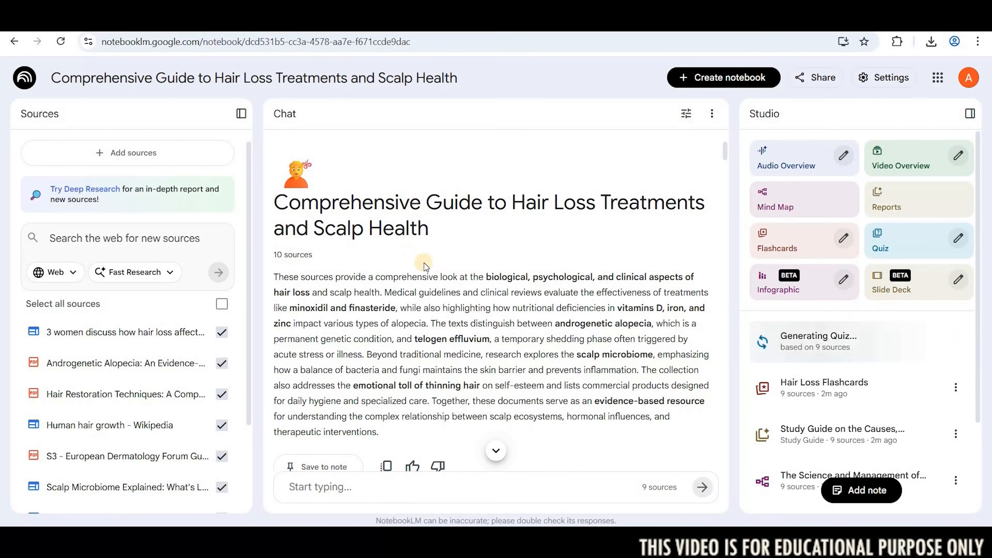
left_click(852, 354)
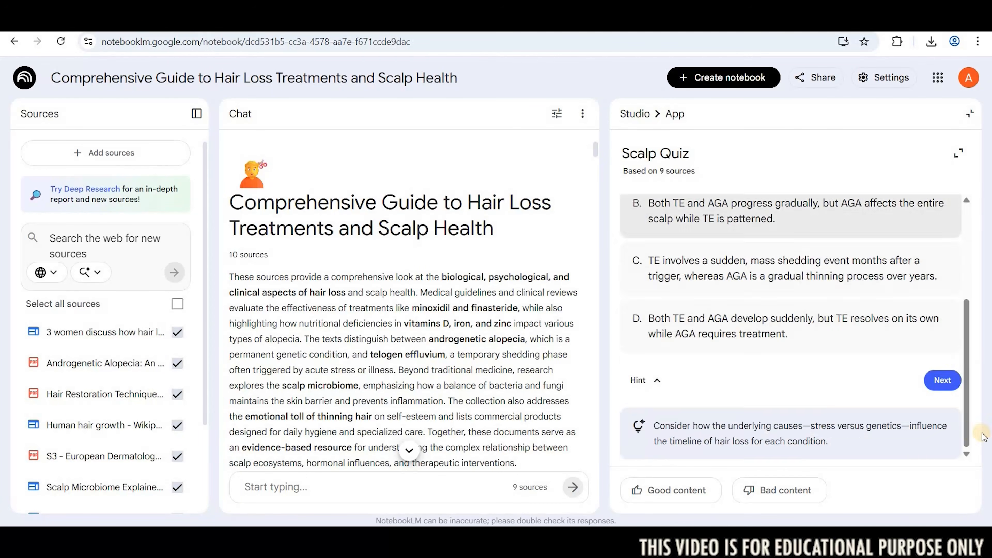
scroll(978, 435, "up", 4)
scroll(951, 383, "down", 4)
left_click(949, 381)
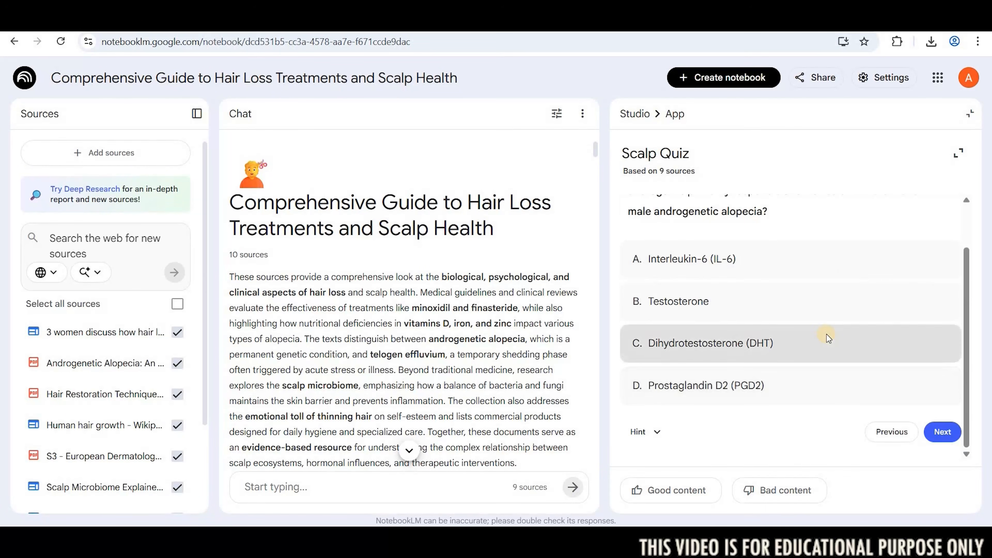
scroll(827, 334, "up", 1)
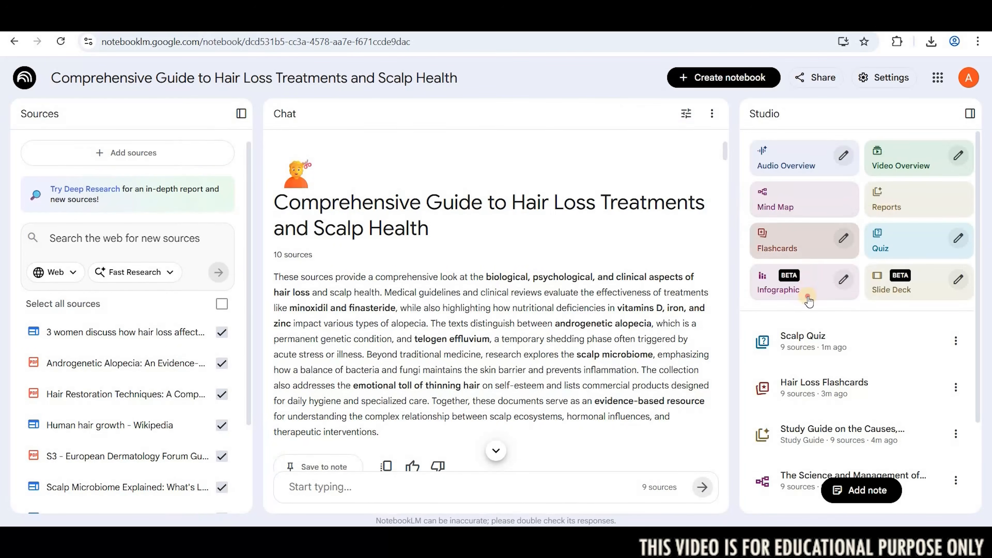
Generate an infographic and a slide deck from the notebook's sources
left_click(808, 296)
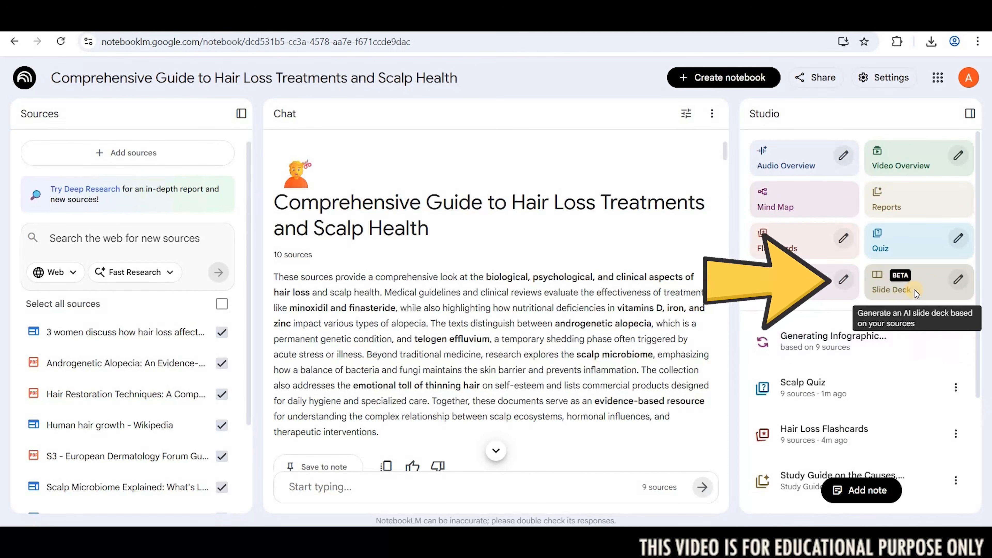
left_click(911, 290)
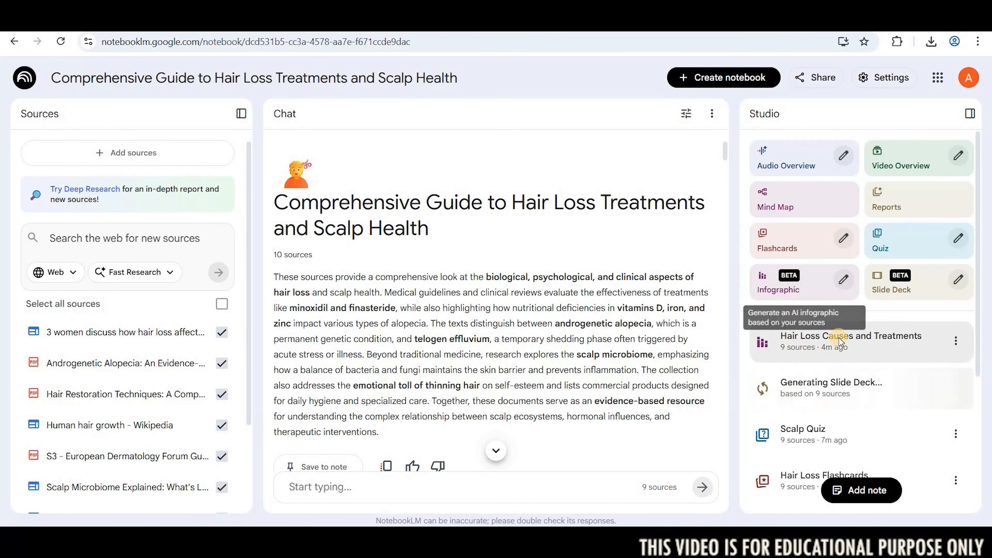
View the Hair Loss Causes and Treatments infographic, and browse the slides of the Hair Loss Science and Solutions deck
left_click(840, 340)
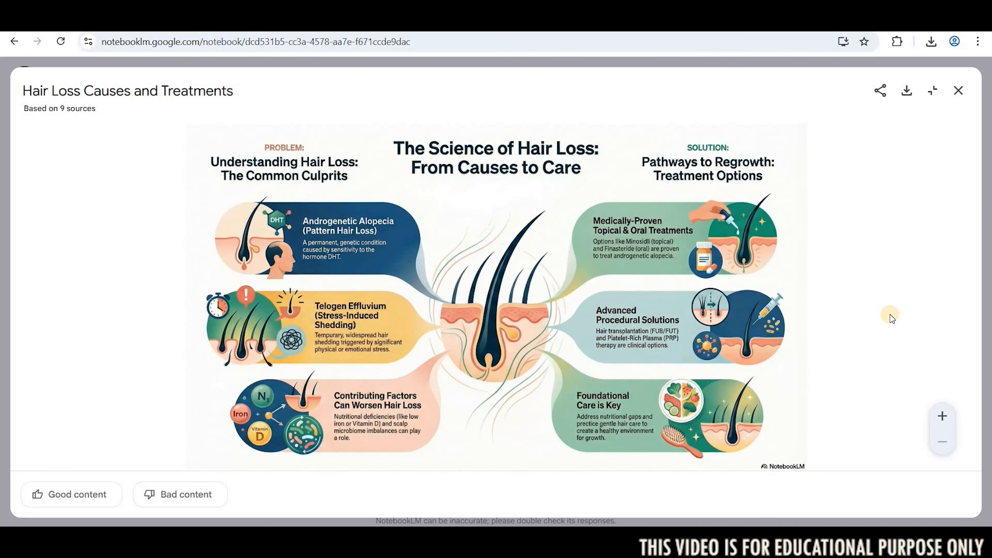
key("Escape")
left_click(846, 354)
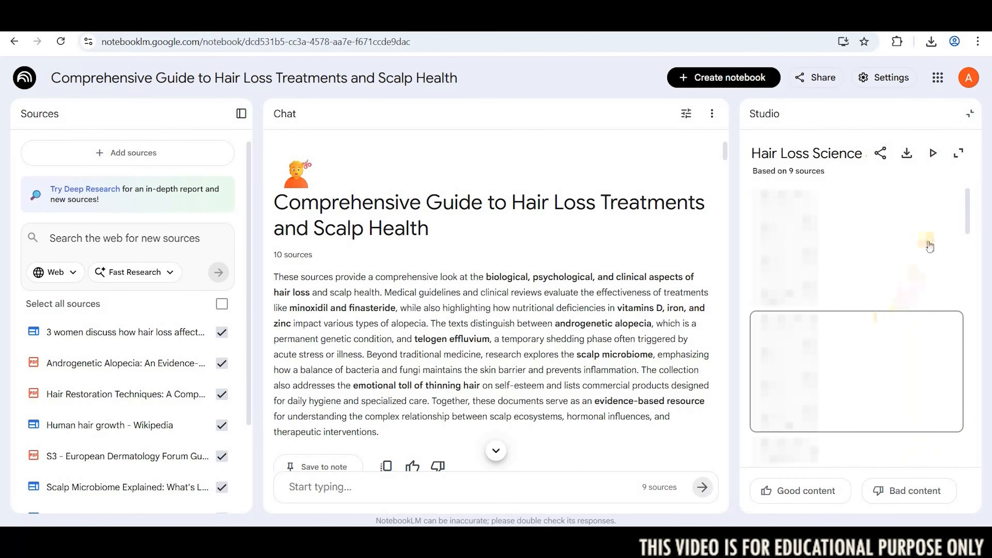
left_click(865, 261)
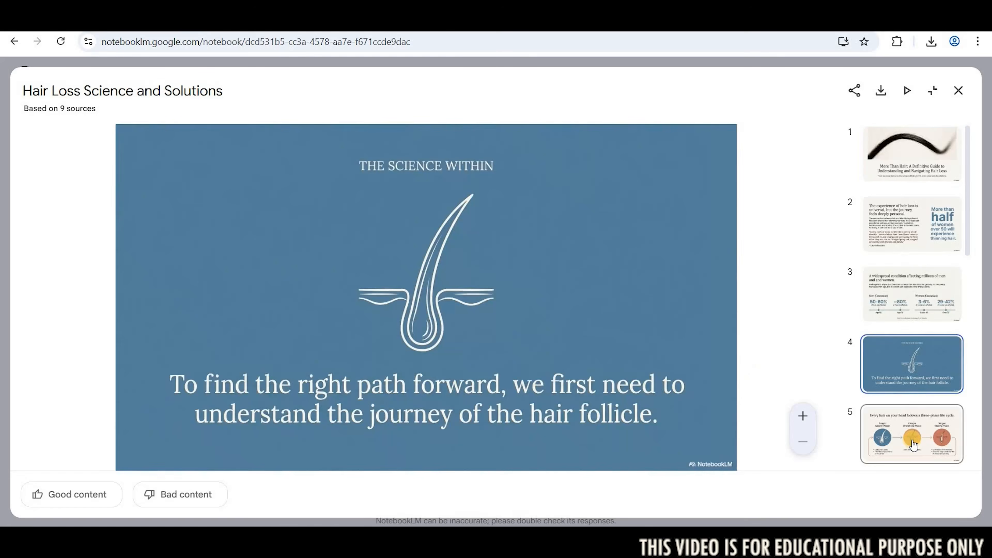
left_click(936, 426)
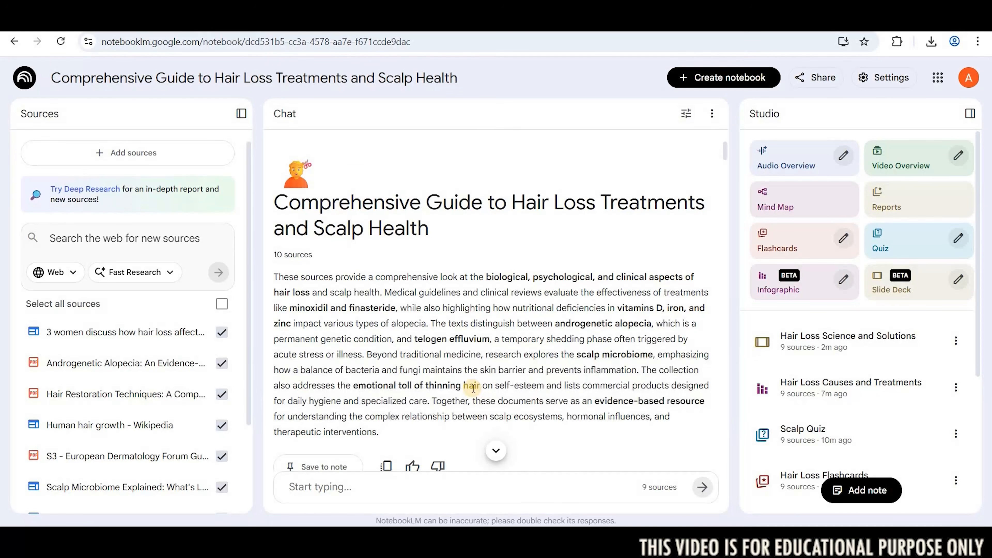
Select the notebook's title and full summary text in the chat for copying
left_click_drag(271, 202, 489, 430)
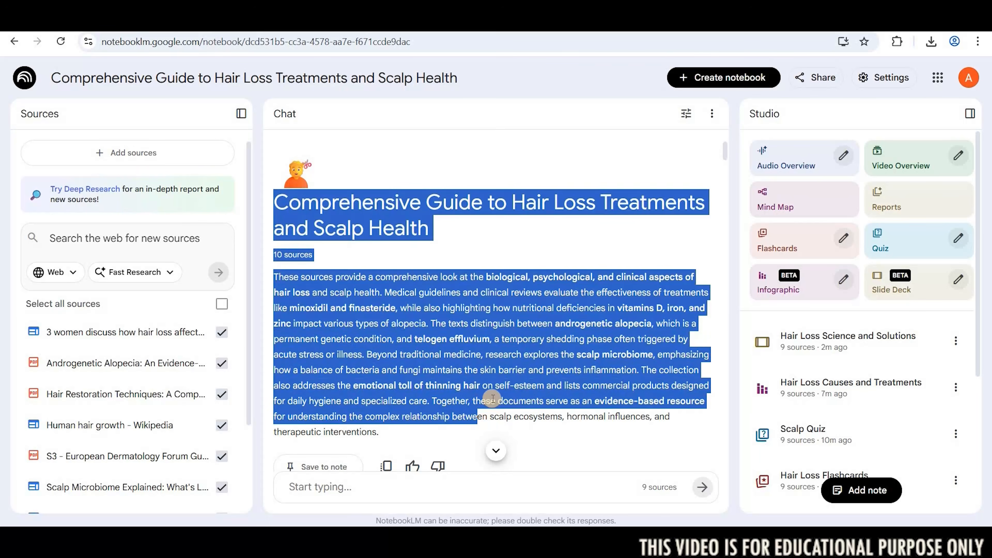
left_click(419, 351)
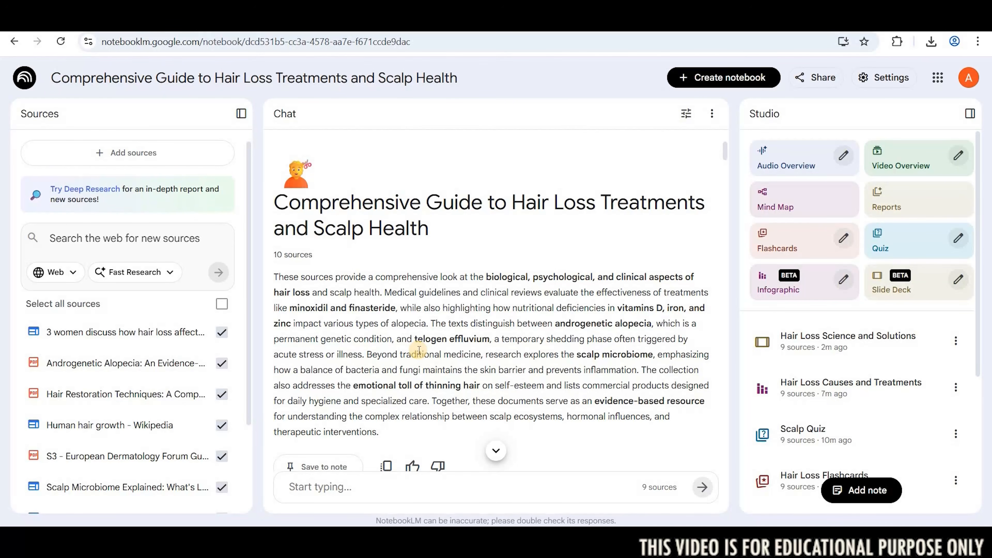
left_click_drag(273, 201, 416, 428)
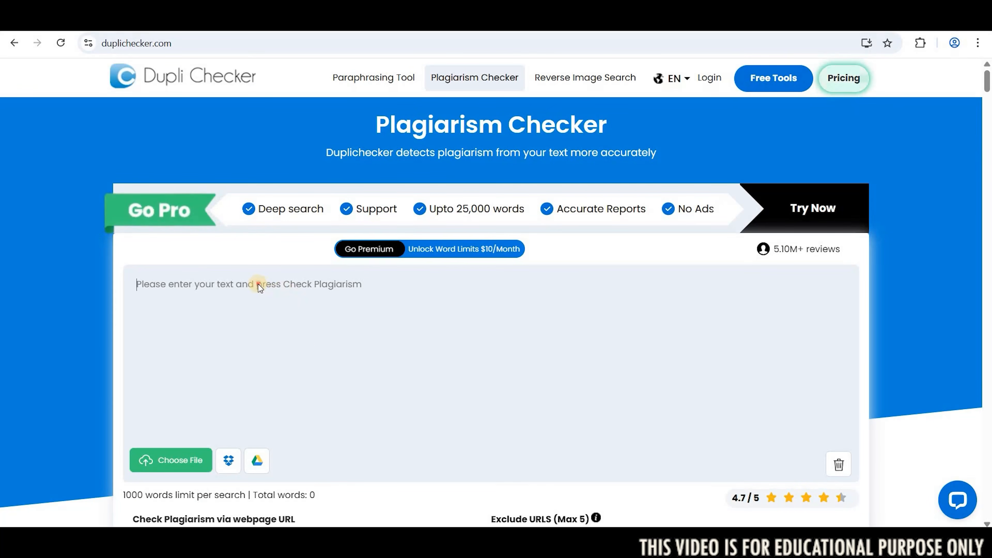
Switch to Dupli Checker, enter the text starting "A Comprehensive Guide to Treatments for Hair Loss and Scalp Health" and run the plagiarism check
type("A Comprehensive Guide to Treatments for Hair Loss and Scalp Health Ten sources The clinical, psychological, and biological aspects of scalp health and hair loss are thoroughly examined in these resources. Clinical research and medical guidelines evaluate the effectiveness of drugs like finasteride and minoxidil while highlighting the impact of iron, zinc, and vitamin D deficiencies on various types of alopecia. The scriptures distinguish between androgenetic alopecia, a permanent genetic disorder, and telogen effluvium, a temporary shedding phase occasionally caused by severe stress or illness. Beyond traditional medicine, research on the scalp microbiome shows how a combination of fungi and bacteria maintains the skin barrier and lowers inflammation. The anthology also addresses.")
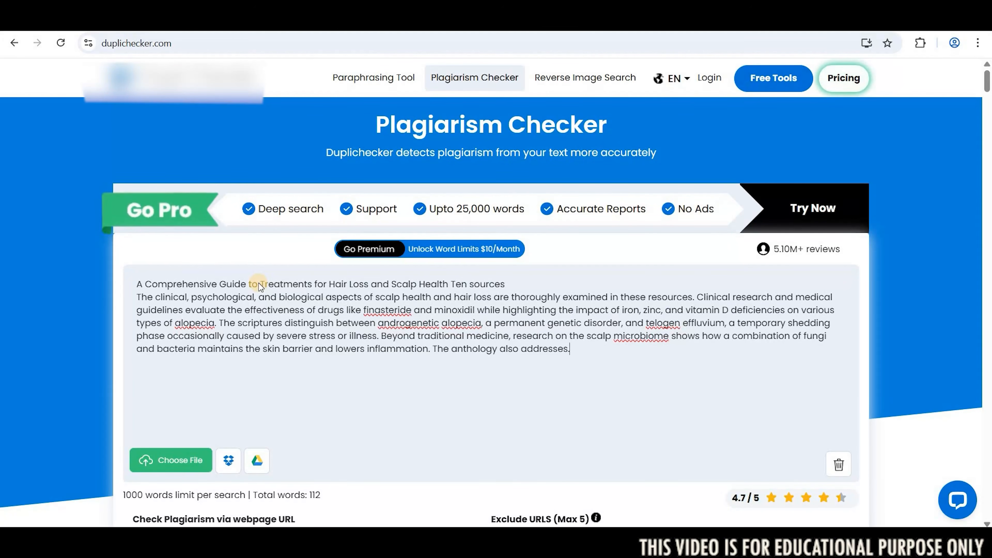
scroll(259, 283, "down", 5)
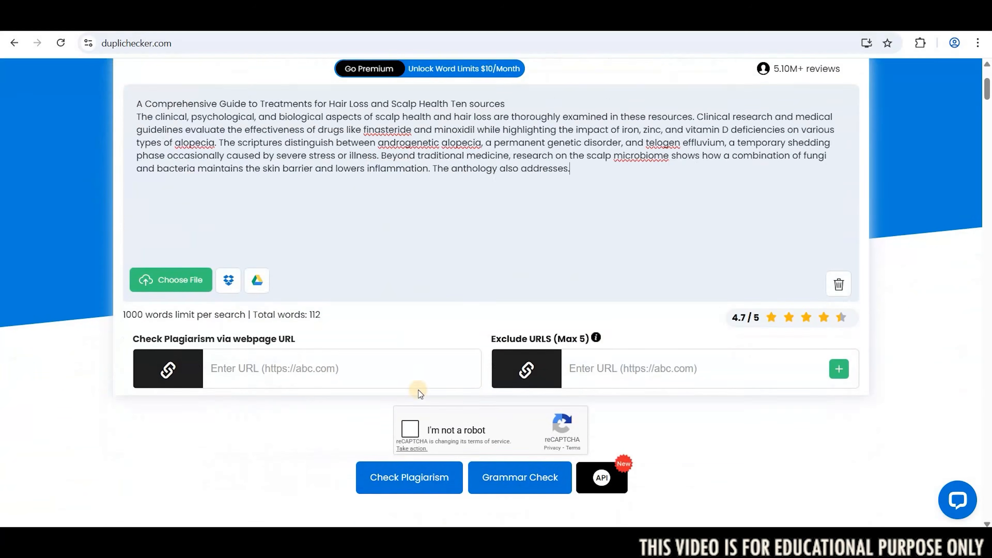
left_click(405, 466)
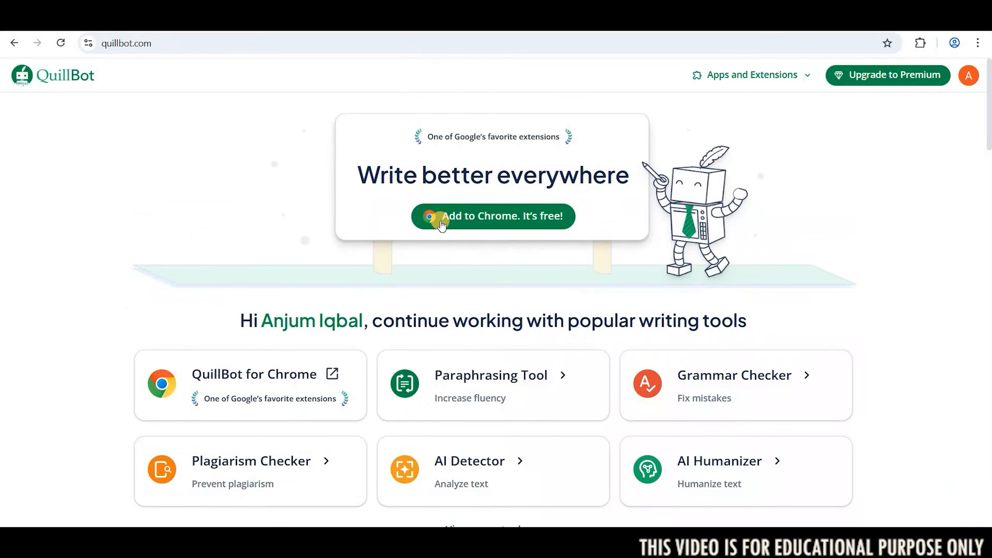
Switch to QuillBot's Paraphrasing Tool, paste the hair loss text and paraphrase it in Standard mode
left_click(473, 384)
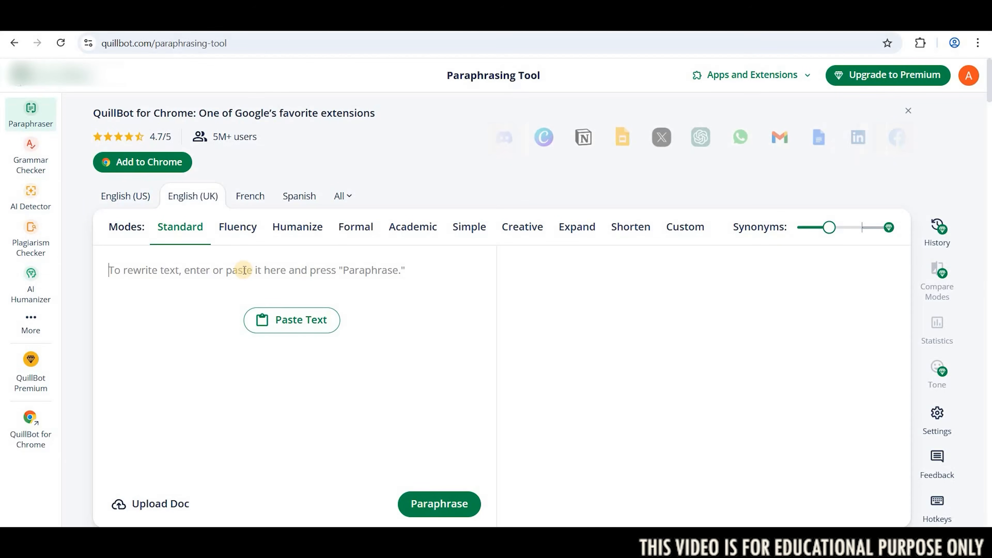
key("ctrl+v")
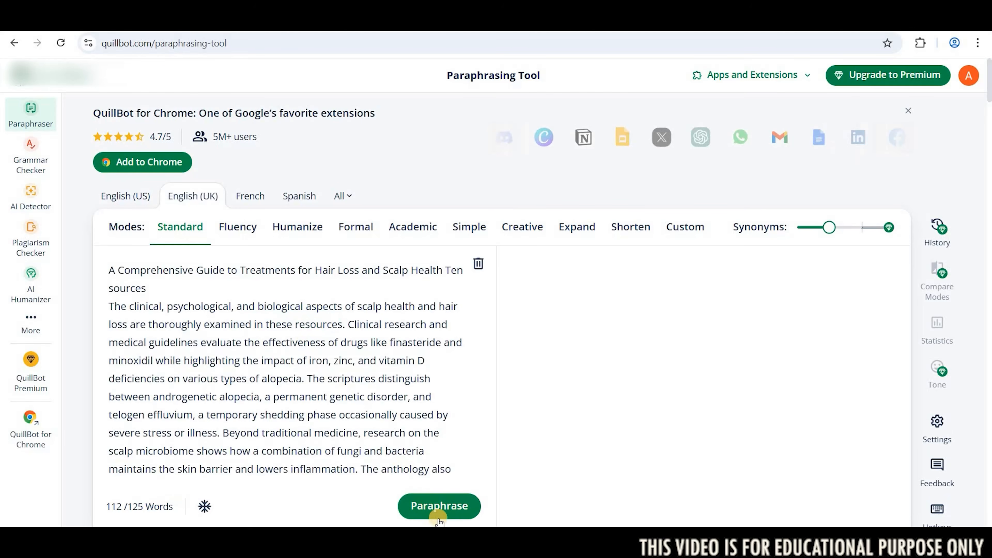
left_click(442, 507)
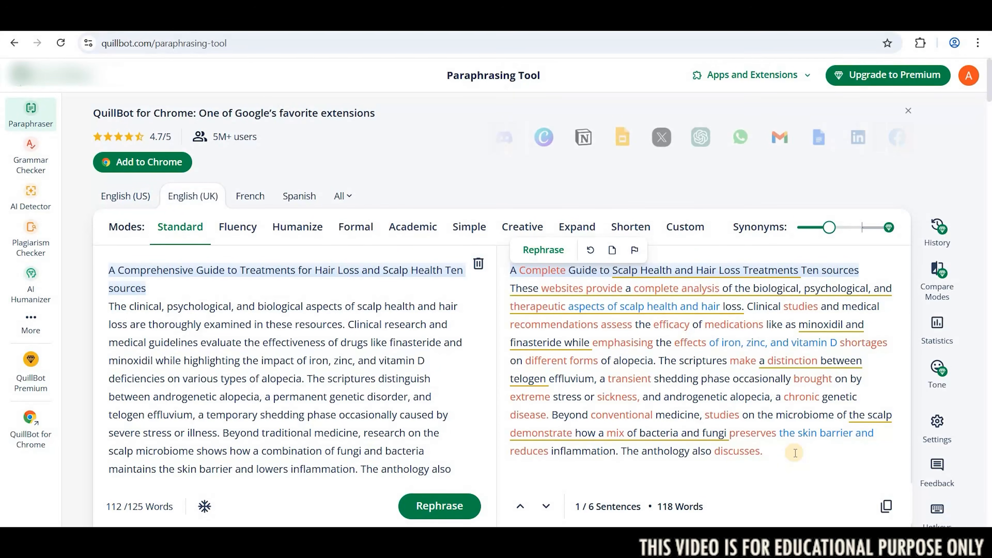
Copy the complete paraphrased text and review its plagiarism results in Dupli Checker
left_click_drag(791, 453, 503, 273)
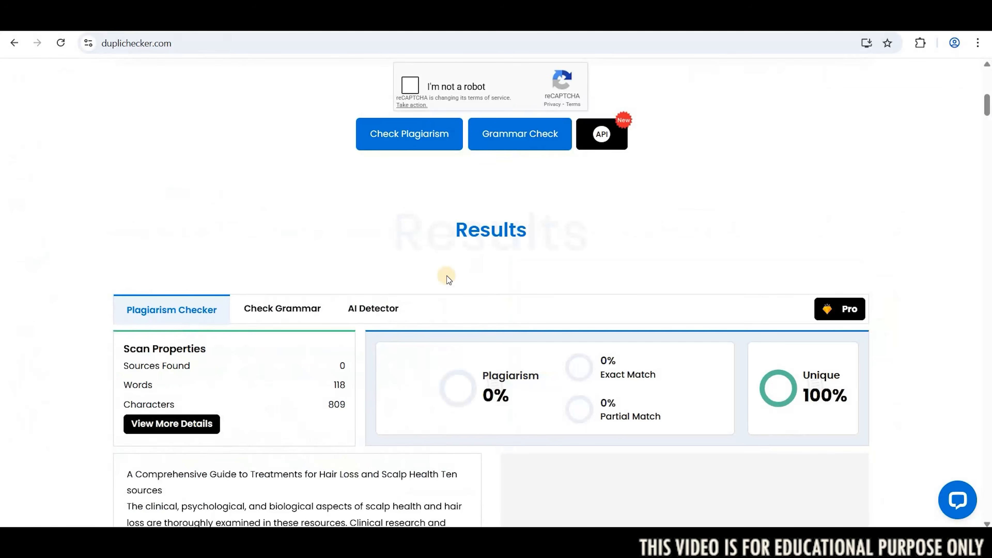
scroll(444, 273, "down", 3)
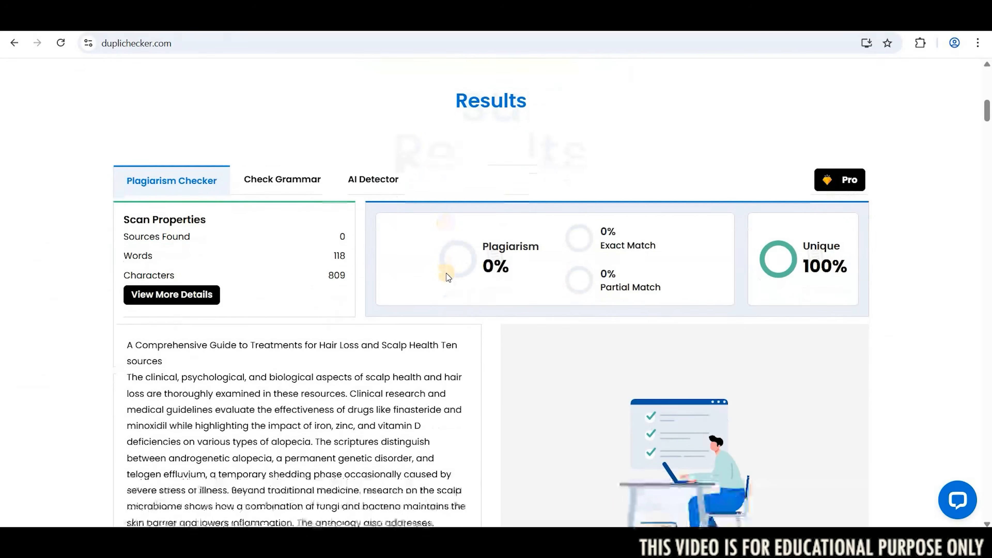
scroll(447, 273, "down", 2)
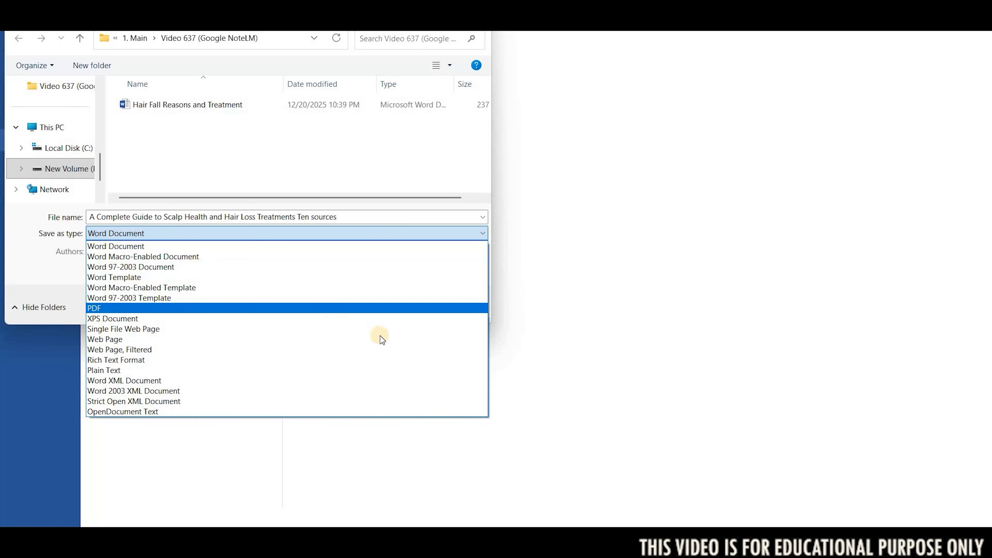
Save the Word document "A Complete Guide to Scalp Health and Hair Loss Treatments Ten sources" in PDF format
left_click(327, 303)
left_click(387, 337)
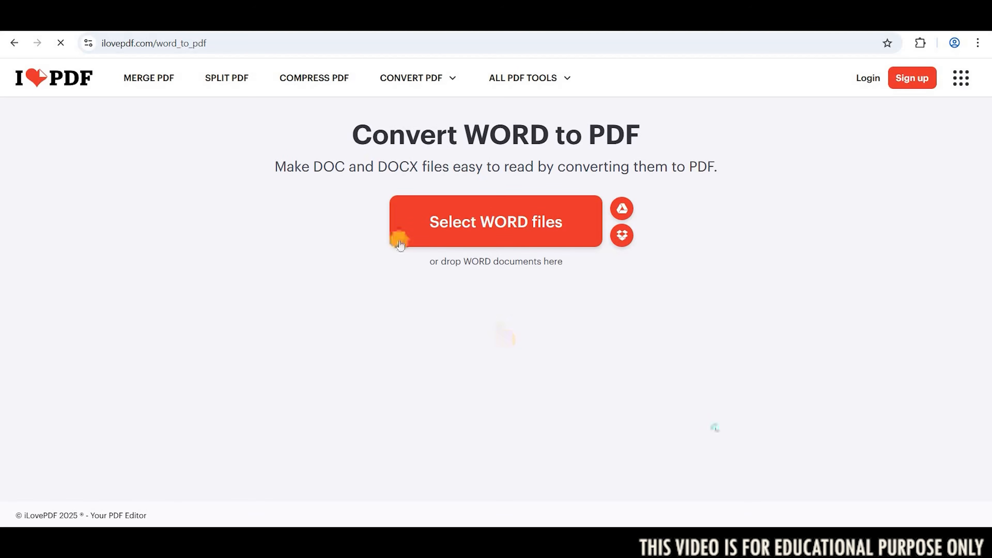
Convert the Word document whose name starts "Hair Fall Reasons and Treatme" to PDF with iLovePDF
left_click(431, 231)
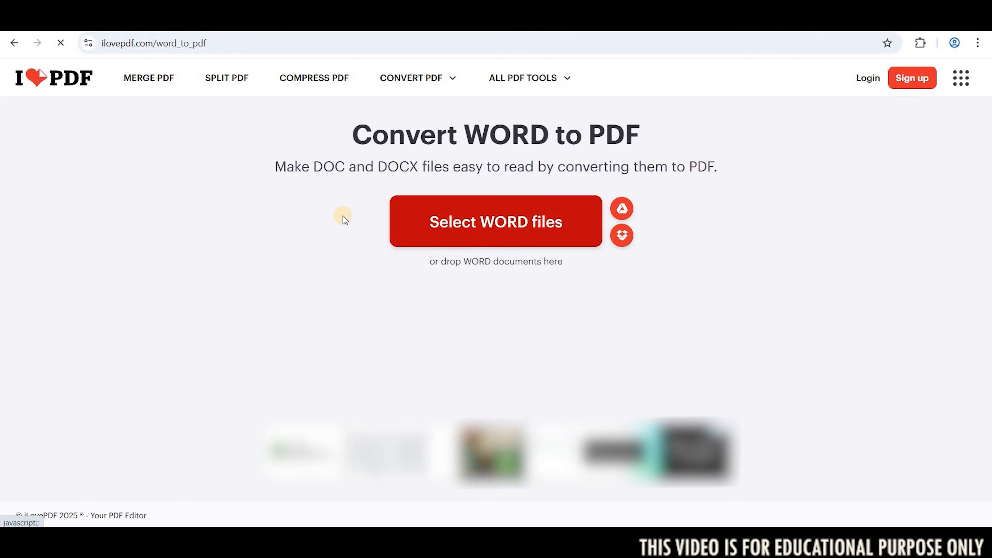
double_click(462, 213)
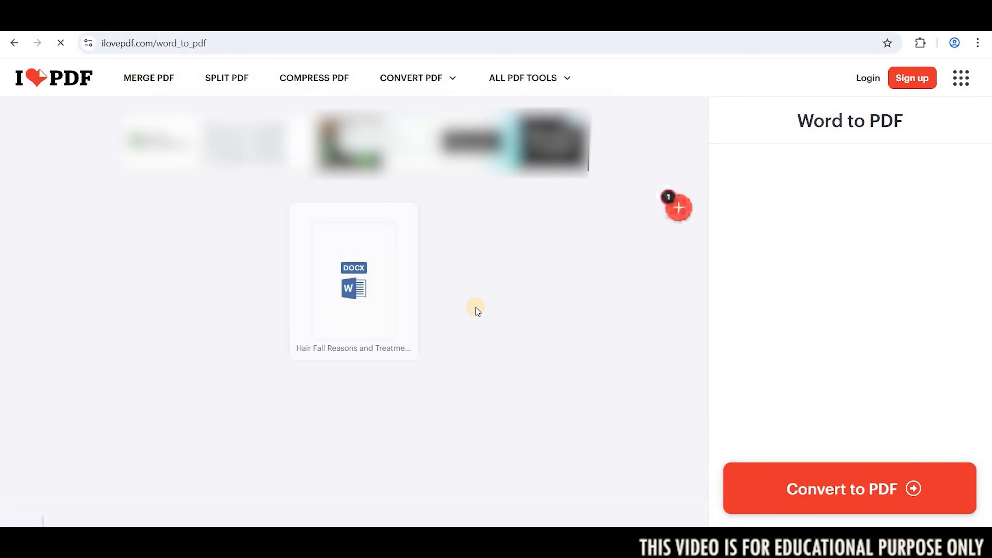
left_click(857, 490)
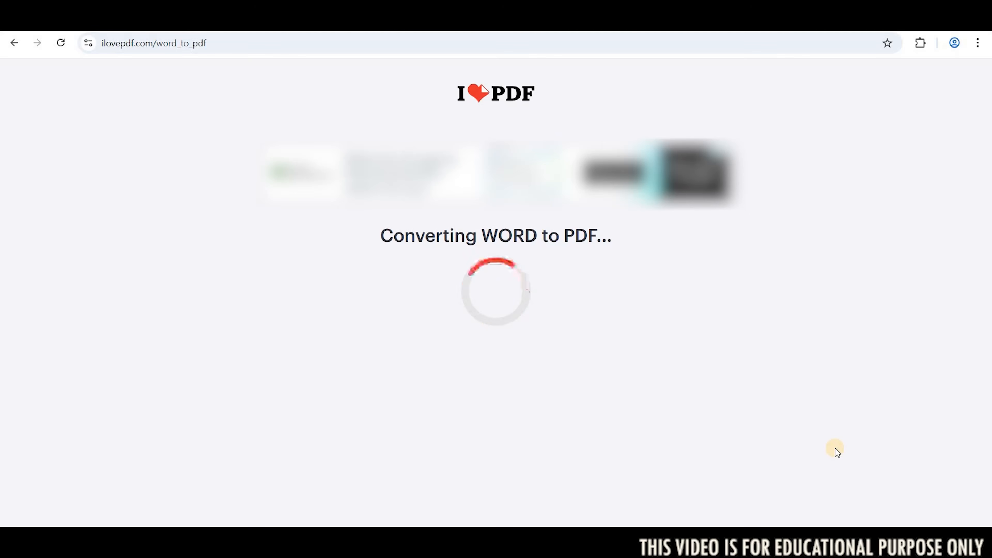
mouse_move(812, 83)
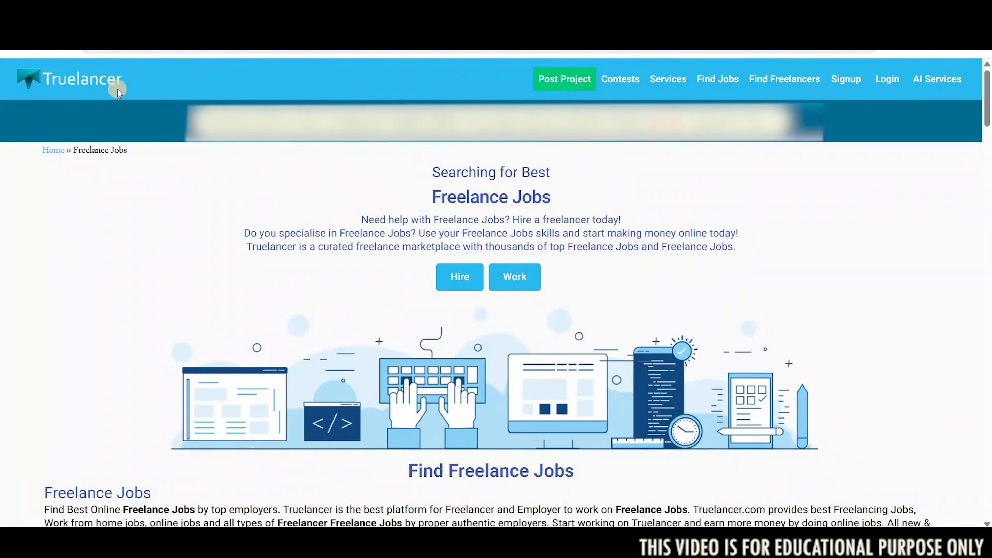
Switch to Truelancer and examine the freelance job listings in the Writing, Content & Translation category
scroll(262, 224, "down", 10)
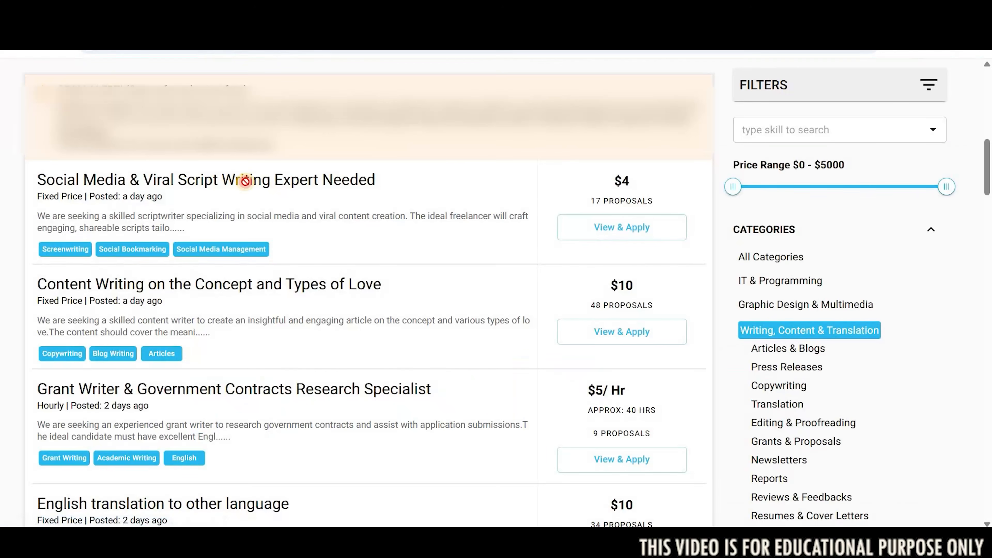
left_click_drag(28, 282, 222, 412)
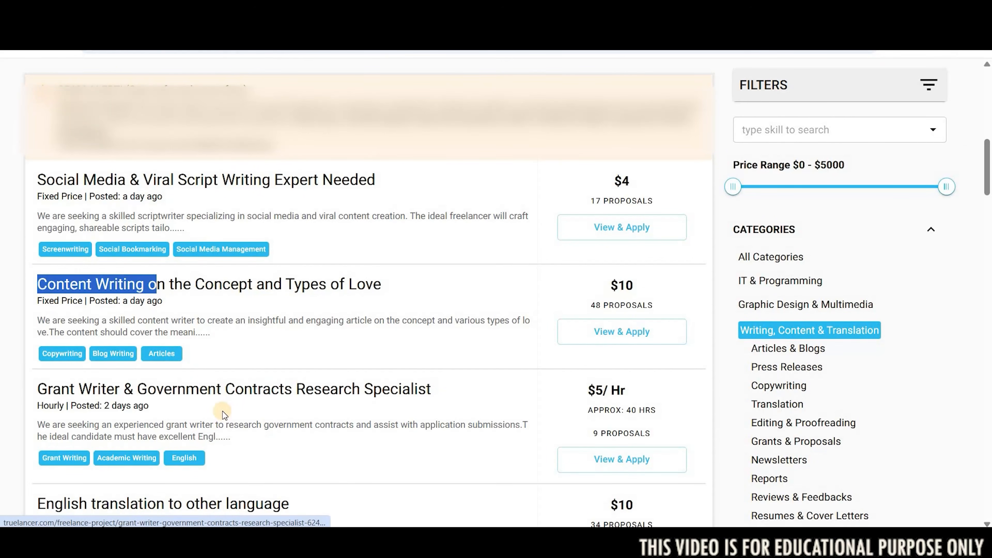
scroll(222, 412, "down", 5)
scroll(301, 381, "down", 10)
scroll(541, 253, "up", 13)
scroll(637, 269, "up", 3)
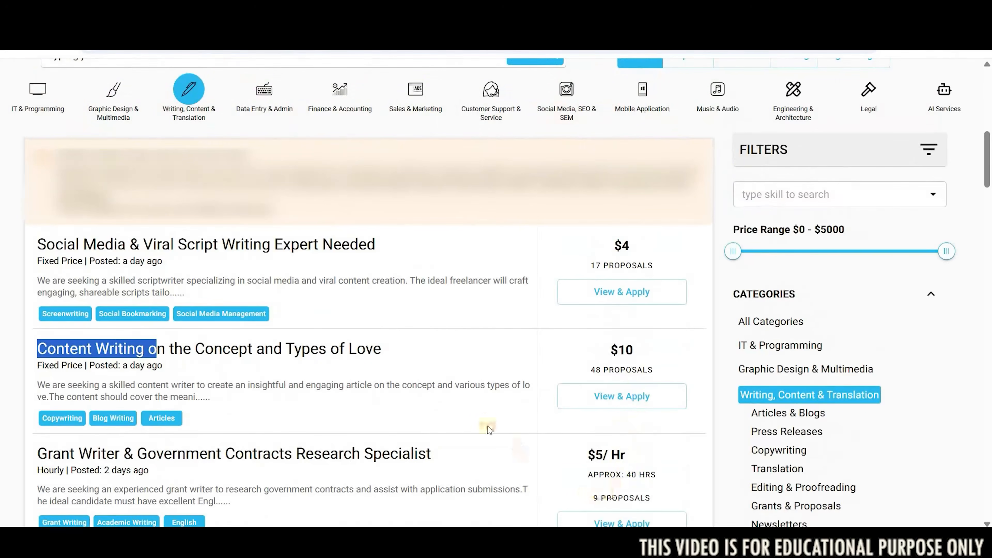
scroll(148, 182, "up", 3)
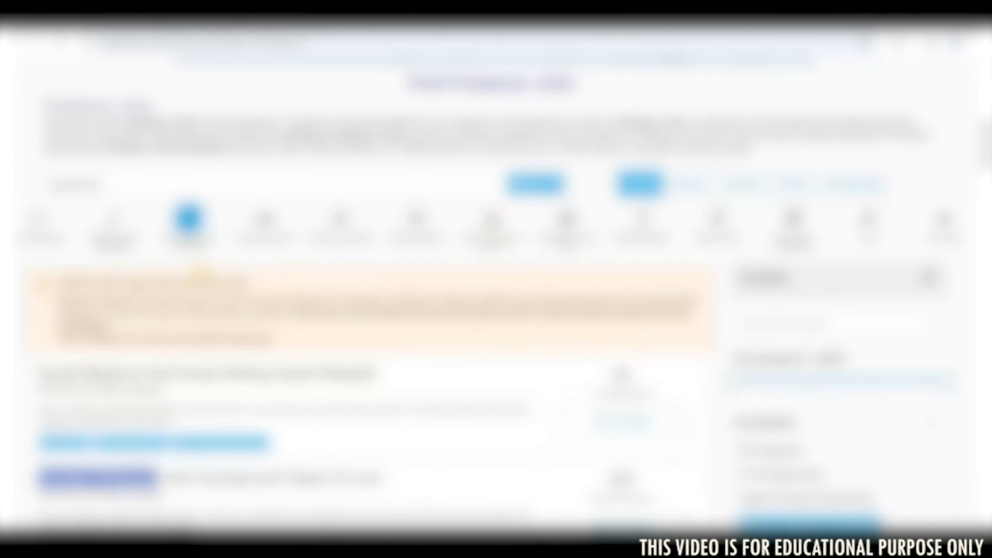
scroll(636, 312, "down", 3)
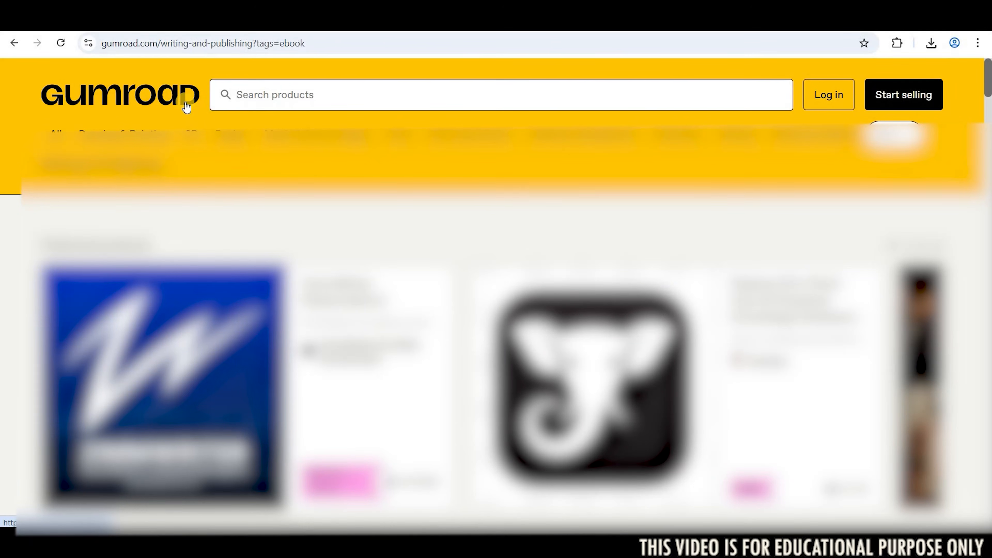
Switch to Gumroad and look through the ebook products in the Writing & Publishing category
scroll(186, 107, "down", 3)
scroll(186, 108, "up", 2)
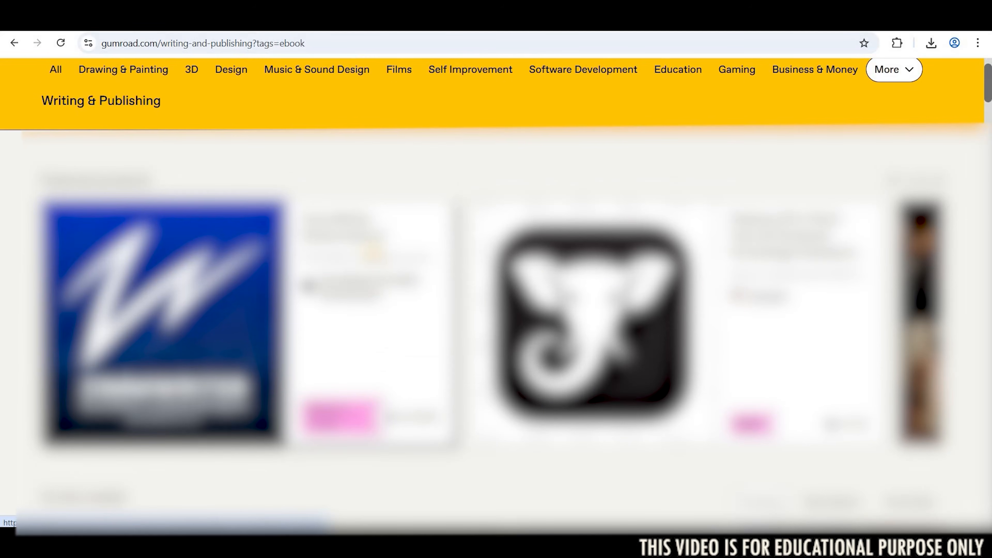
scroll(371, 255, "down", 8)
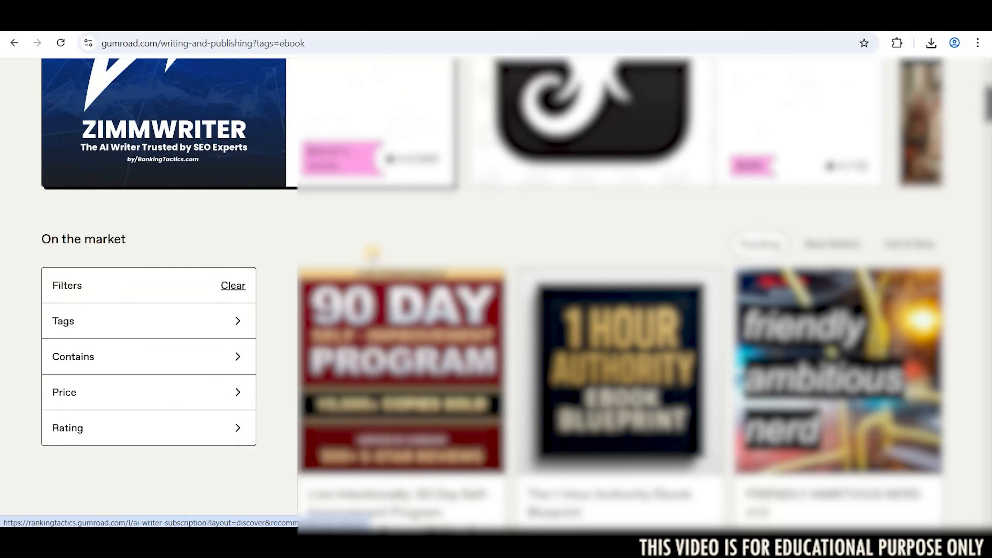
scroll(371, 250, "down", 3)
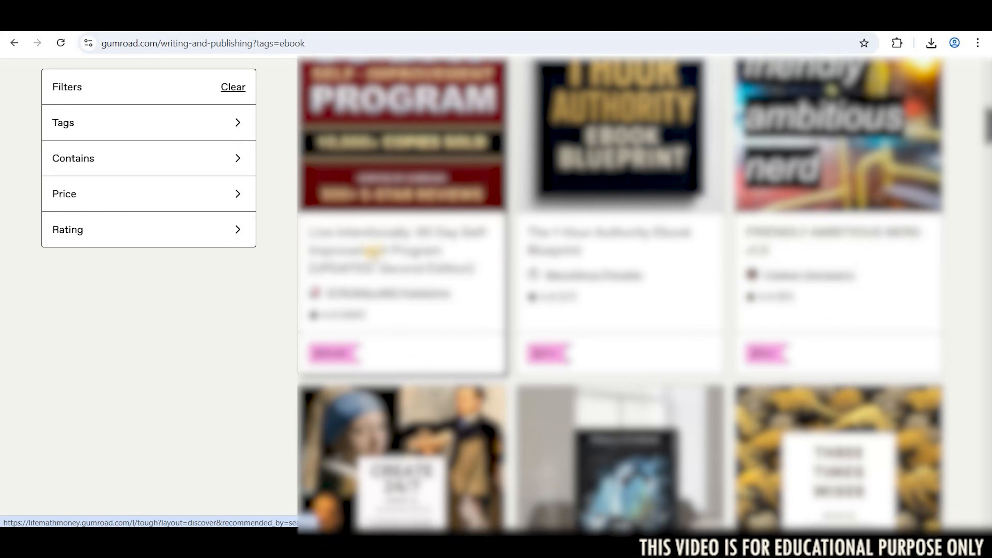
scroll(371, 252, "down", 3)
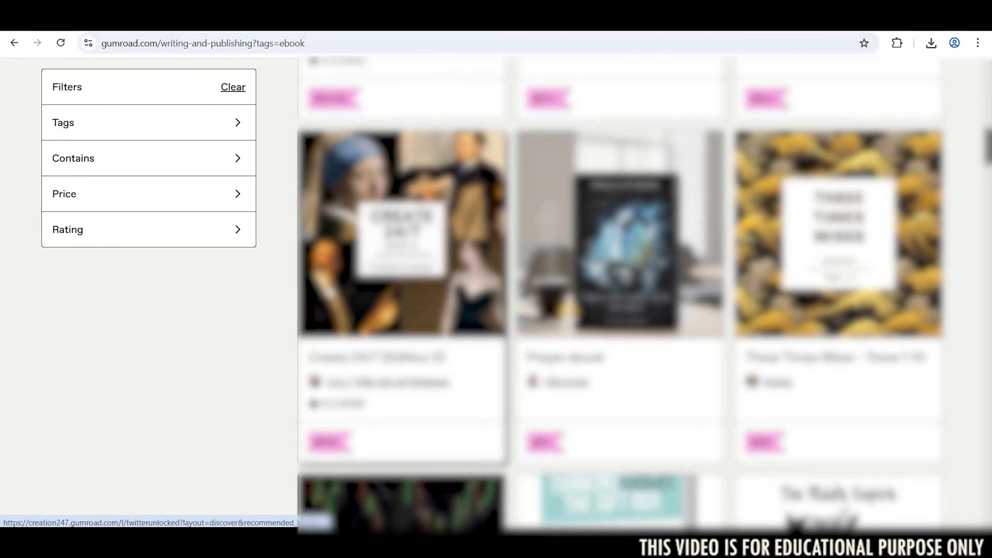
scroll(574, 308, "down", 9)
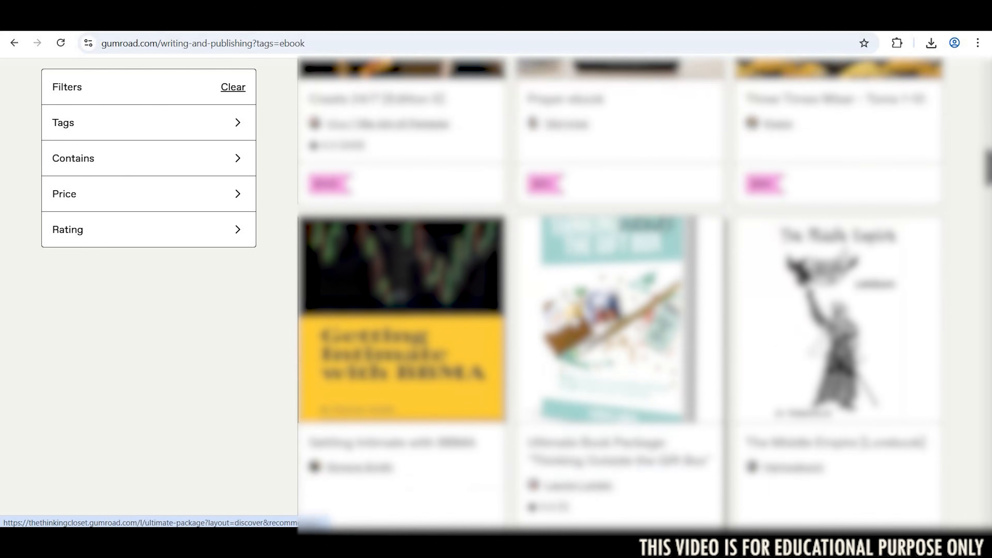
scroll(571, 313, "down", 15)
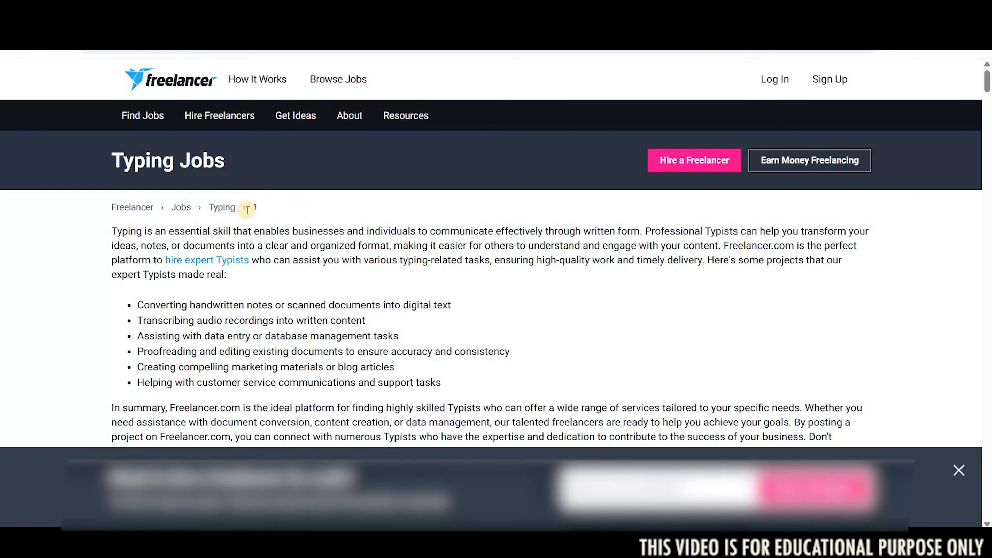
Switch to Freelancer and examine the Typing Jobs page, including its description and the newest online job listings
scroll(248, 211, "down", 2)
scroll(248, 211, "up", 2)
scroll(252, 215, "down", 3)
scroll(399, 197, "down", 9)
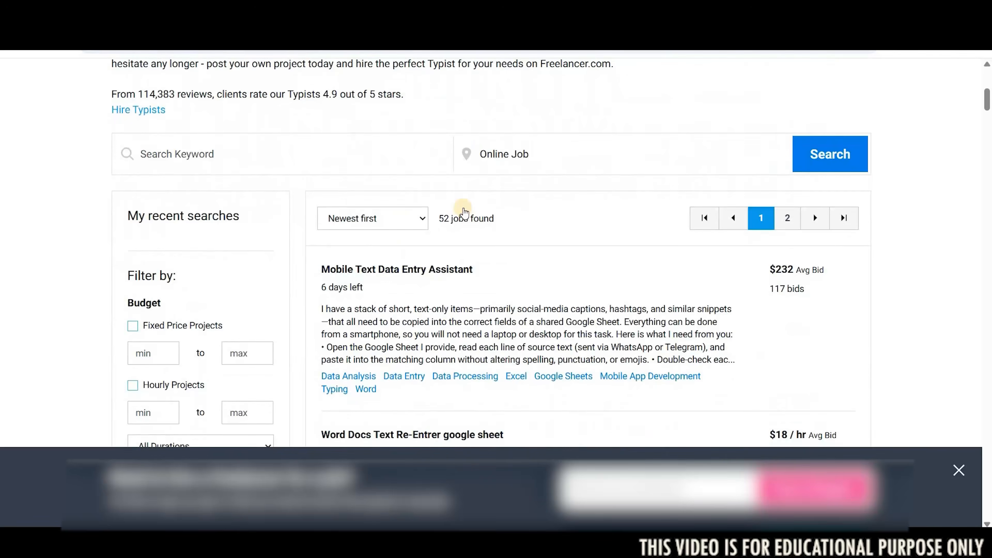
scroll(483, 260, "down", 7)
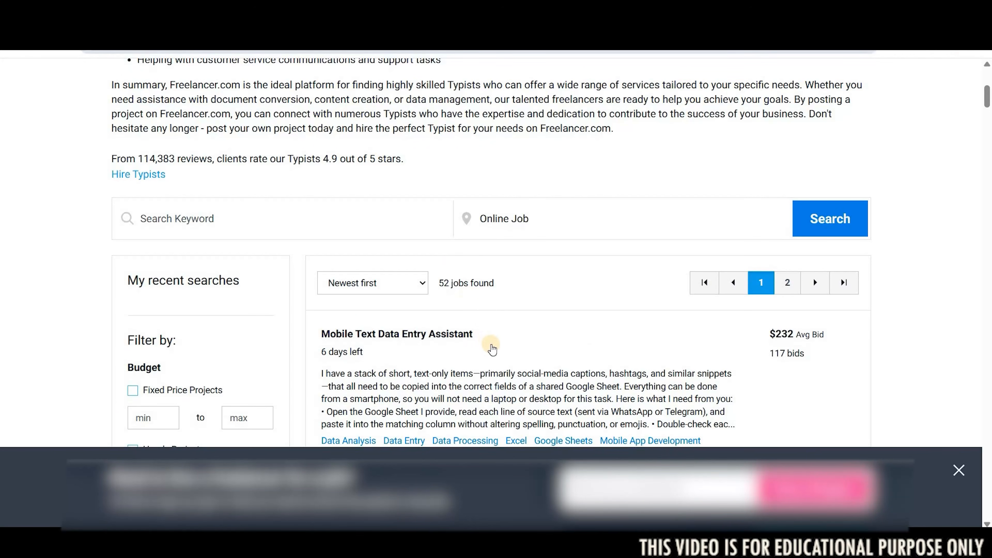
mouse_move(510, 359)
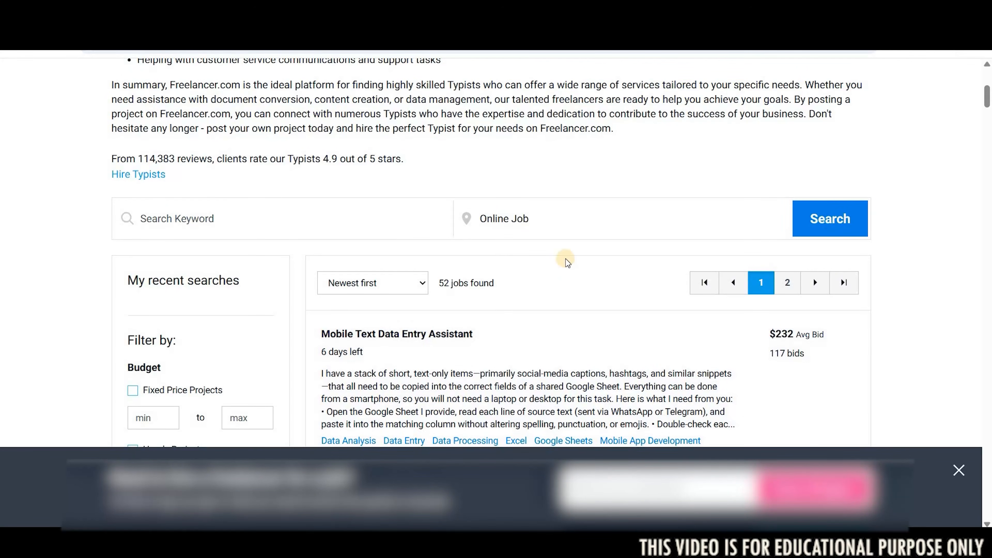
scroll(566, 260, "up", 6)
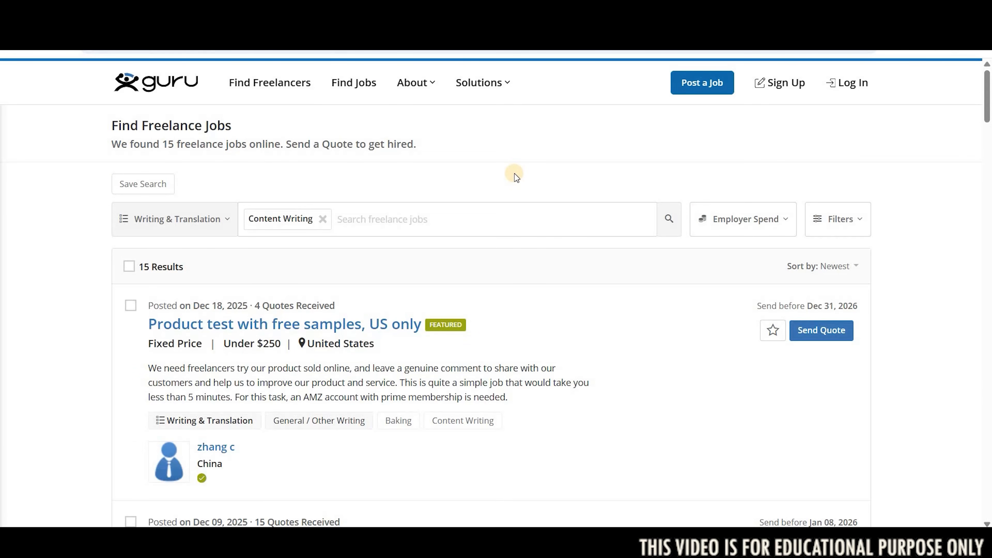
Look through the Content Writing jobs on Guru and the typing job listings on Upwork
scroll(434, 245, "down", 7)
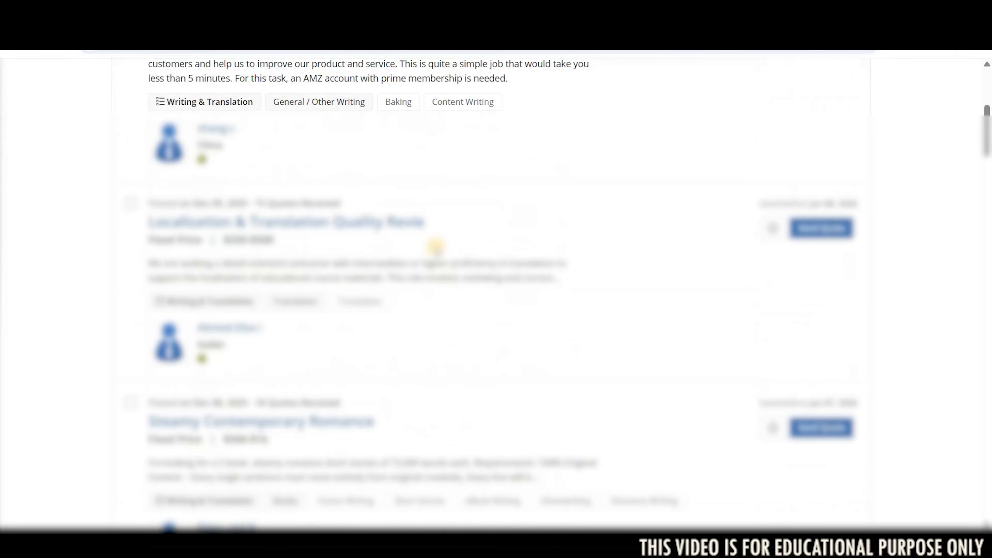
scroll(436, 246, "down", 2)
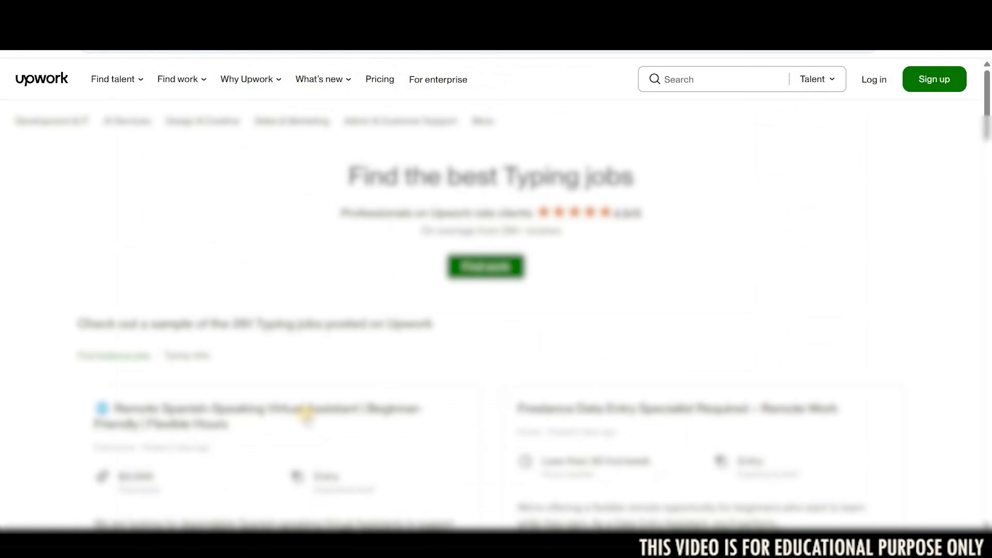
scroll(303, 397, "down", 5)
scroll(303, 396, "down", 6)
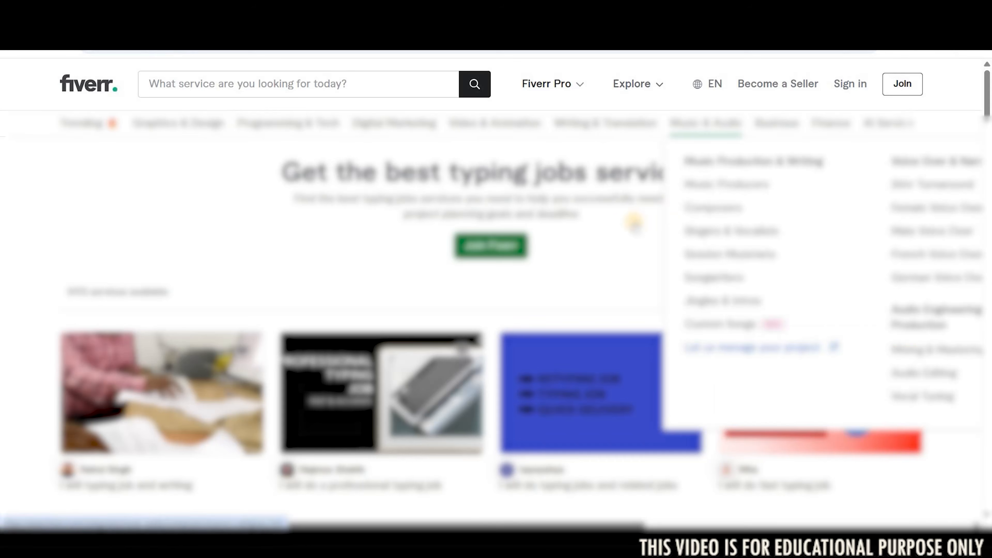
Switch to Fiverr and browse the typing job services that sellers offer
scroll(829, 255, "down", 6)
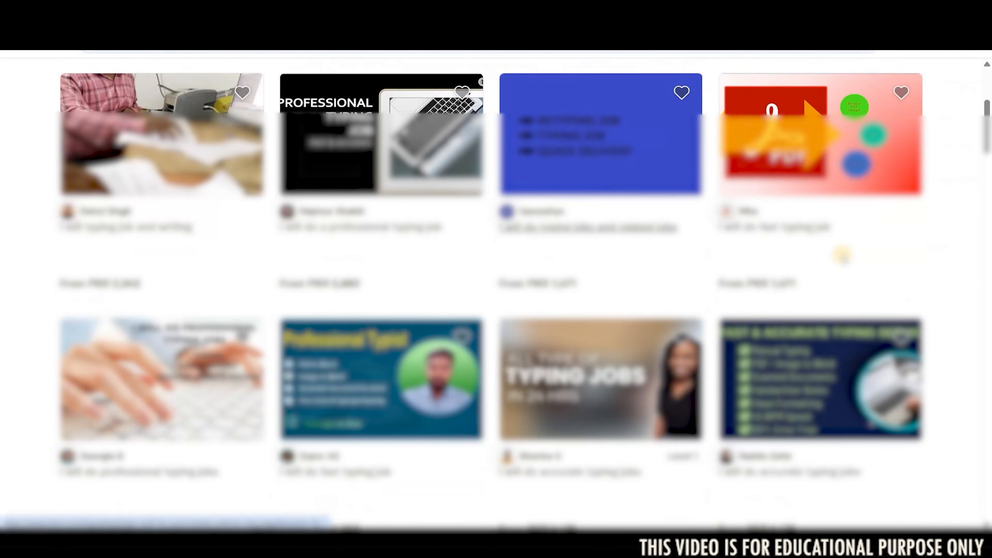
scroll(842, 255, "down", 8)
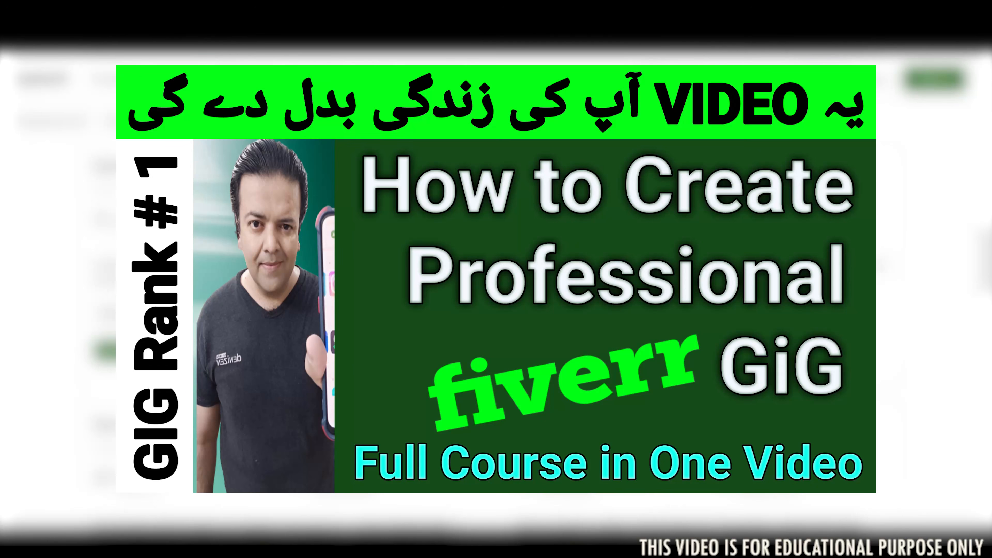
scroll(496, 294, "down", 2)
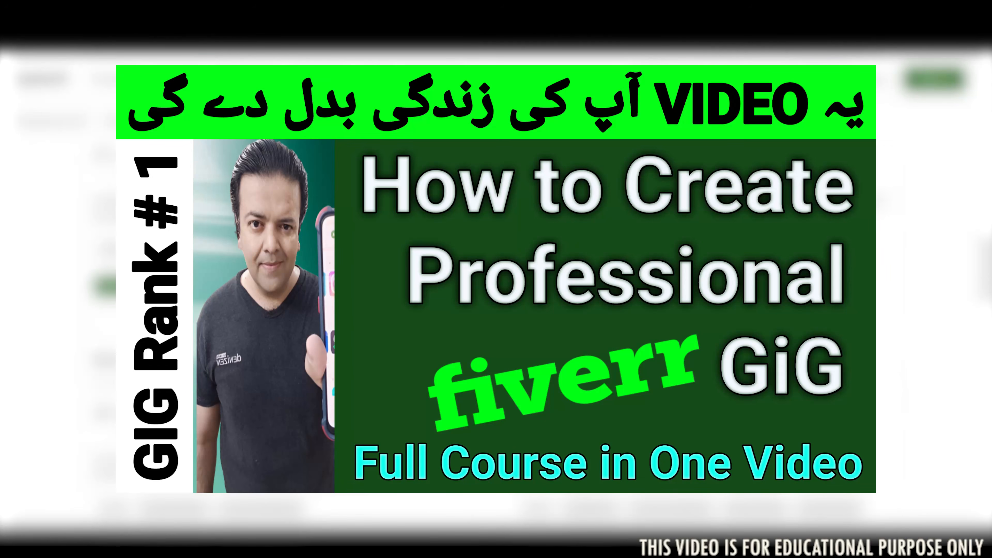